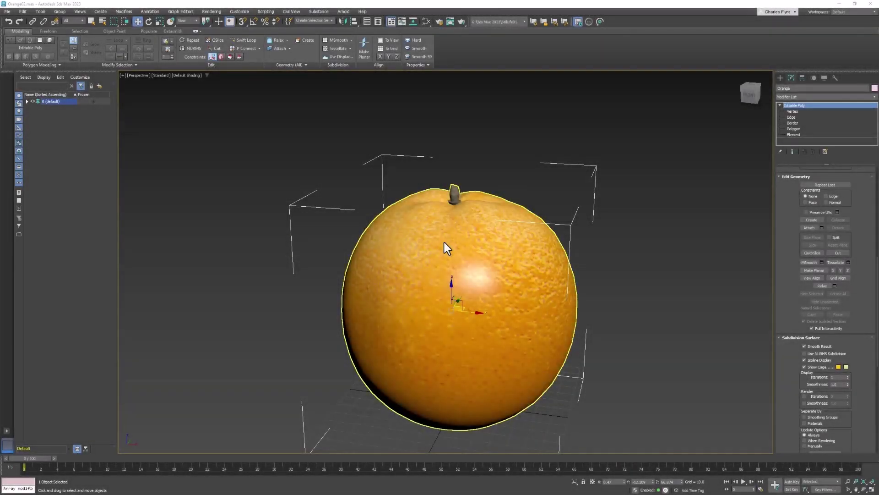
# Examine the finished orange with edged faces shown, checking its mesh at the underside and around the stem
pyautogui.keyDown('alt'); pyautogui.moveTo(518, 278); pyautogui.dragTo(511, 276, button='middle'); pyautogui.keyUp('alt')
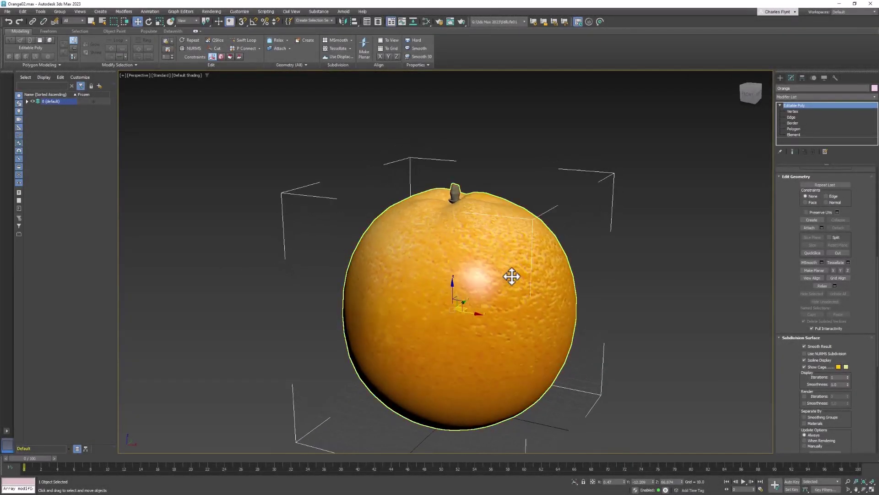
pyautogui.moveTo(492, 308)
pyautogui.keyDown('alt'); pyautogui.mouseDown(button='middle')
pyautogui.moveTo(520, 287)
pyautogui.moveTo(483, 298)
pyautogui.moveTo(508, 290)
pyautogui.moveTo(506, 305)
pyautogui.moveTo(500, 300)
pyautogui.moveTo(526, 317)
pyautogui.moveTo(560, 290)
pyautogui.moveTo(556, 232)
pyautogui.moveTo(567, 226)
pyautogui.moveTo(471, 365)
pyautogui.moveTo(557, 119)
pyautogui.mouseUp(button='middle'); pyautogui.keyUp('alt')
pyautogui.click(186, 74)
pyautogui.click(201, 154)
pyautogui.scroll(10, 467, 369)
pyautogui.scroll(-8, 523, 239)
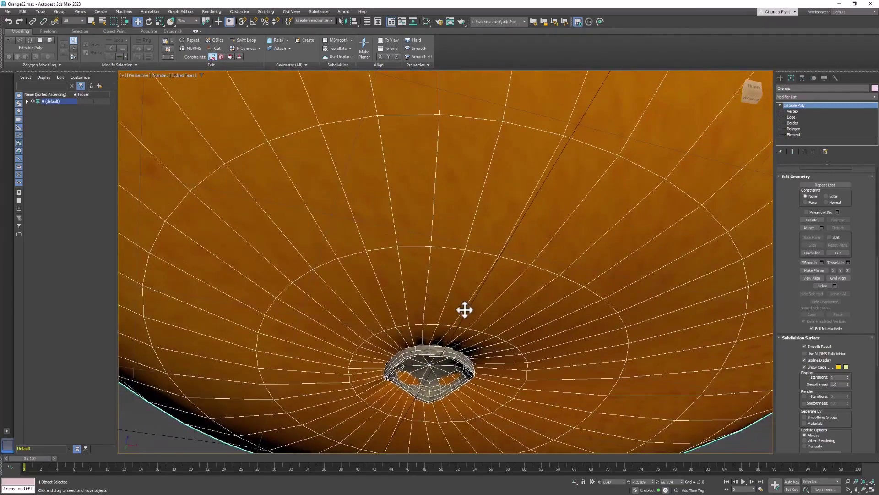
pyautogui.scroll(-6, 558, 198)
pyautogui.scroll(4, 538, 178)
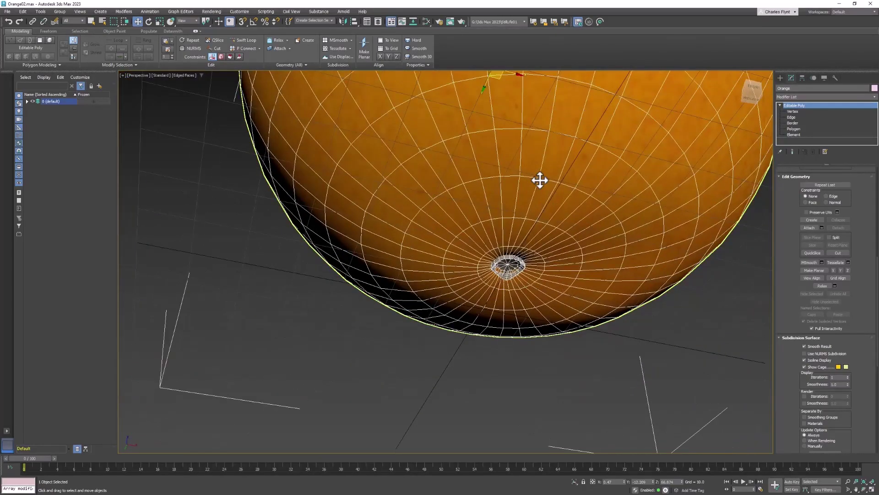
pyautogui.scroll(-5, 516, 199)
pyautogui.keyDown('alt'); pyautogui.moveTo(515, 200); pyautogui.dragTo(490, 298, button='middle'); pyautogui.keyUp('alt')
pyautogui.moveTo(490, 297); pyautogui.dragTo(467, 437, button='middle')
pyautogui.keyDown('alt'); pyautogui.moveTo(487, 352); pyautogui.dragTo(481, 320, button='middle'); pyautogui.keyUp('alt')
pyautogui.scroll(5, 464, 241)
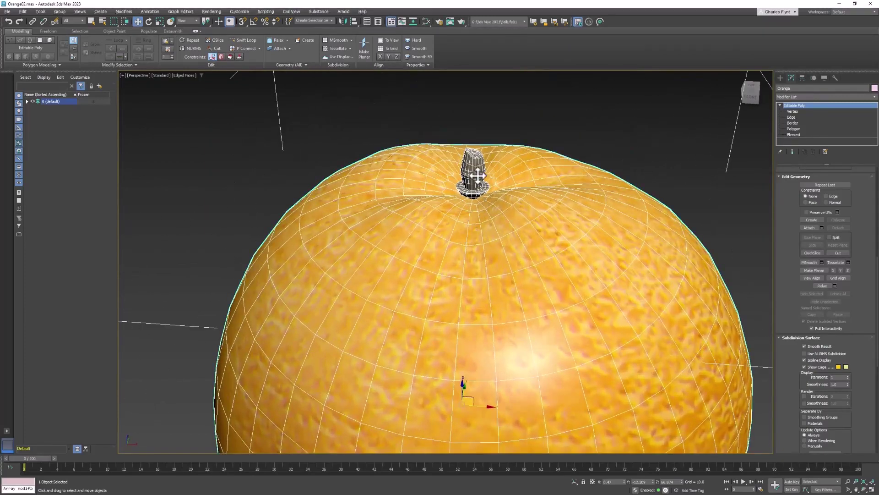
pyautogui.keyDown('alt'); pyautogui.moveTo(473, 177); pyautogui.dragTo(488, 198, button='middle'); pyautogui.keyUp('alt')
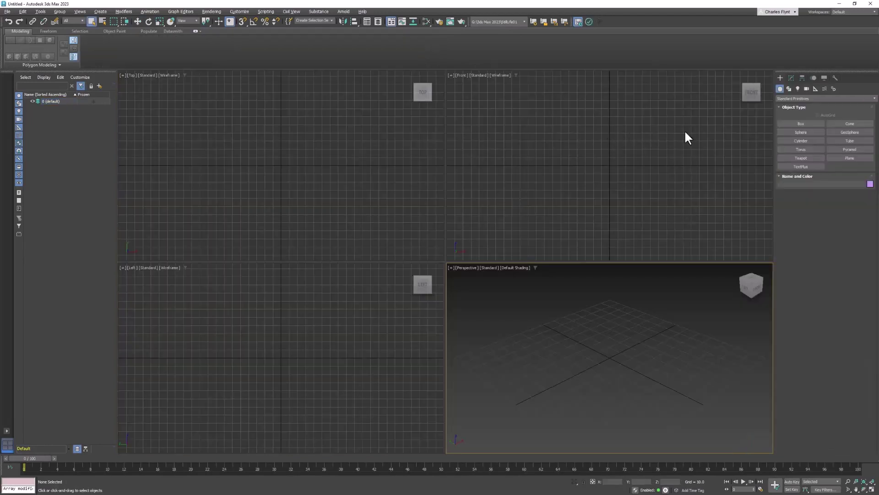
# Create a sphere with a radius of about 32 units in the Top view and centre it at X 0, Y 0
pyautogui.click(806, 132)
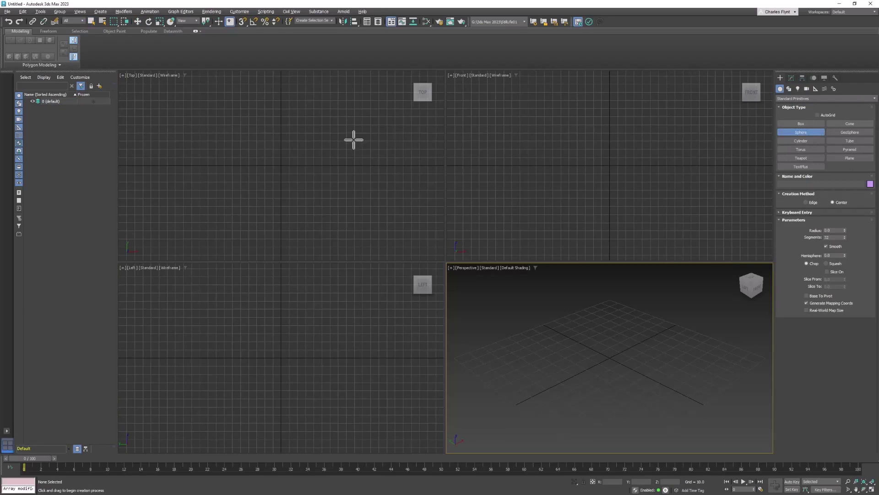
pyautogui.moveTo(281, 164); pyautogui.dragTo(290, 190)
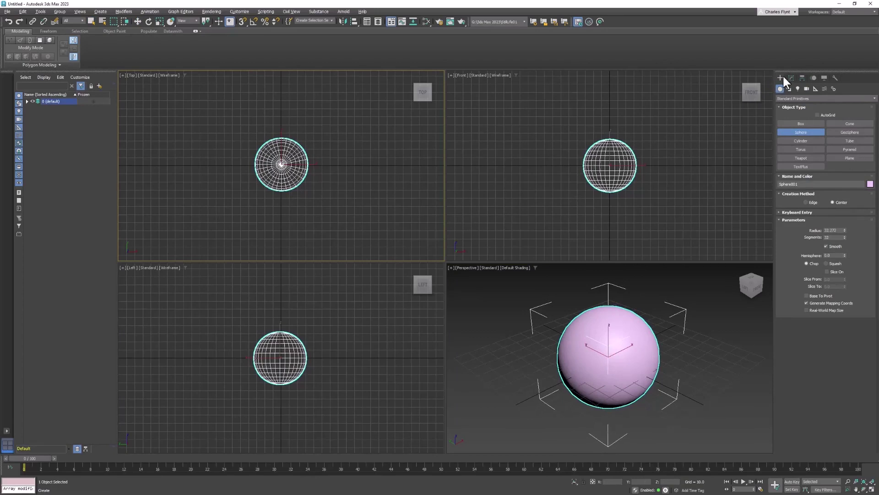
pyautogui.click(138, 19)
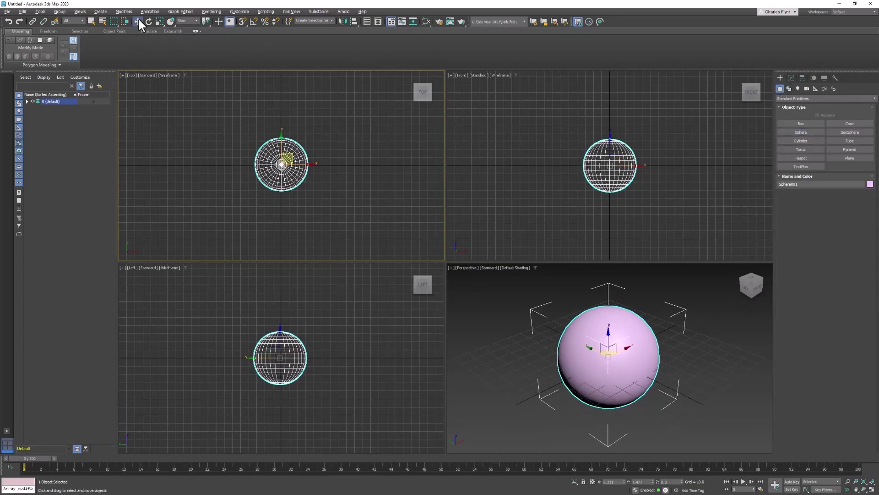
pyautogui.rightClick(623, 481)
pyautogui.rightClick(653, 482)
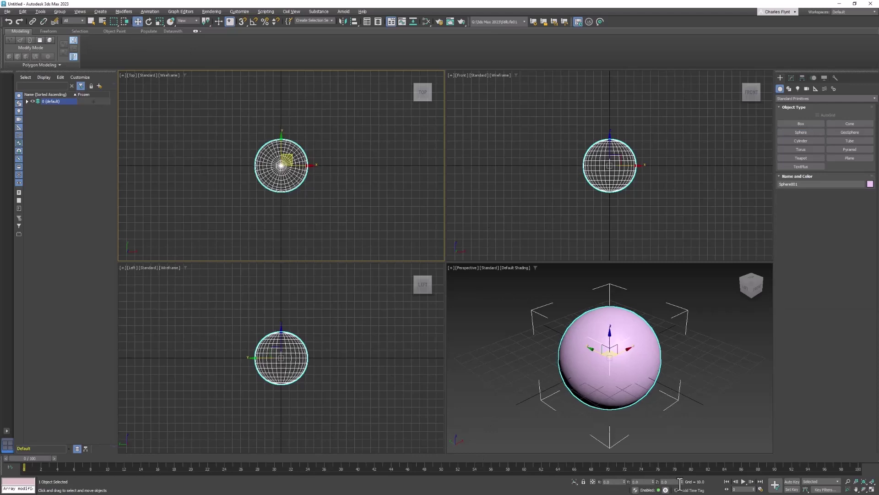
# Raise the sphere to a height of about 34 units above the ground grid and flatten it slightly along its vertical axis
pyautogui.moveTo(609, 157); pyautogui.dragTo(614, 122)
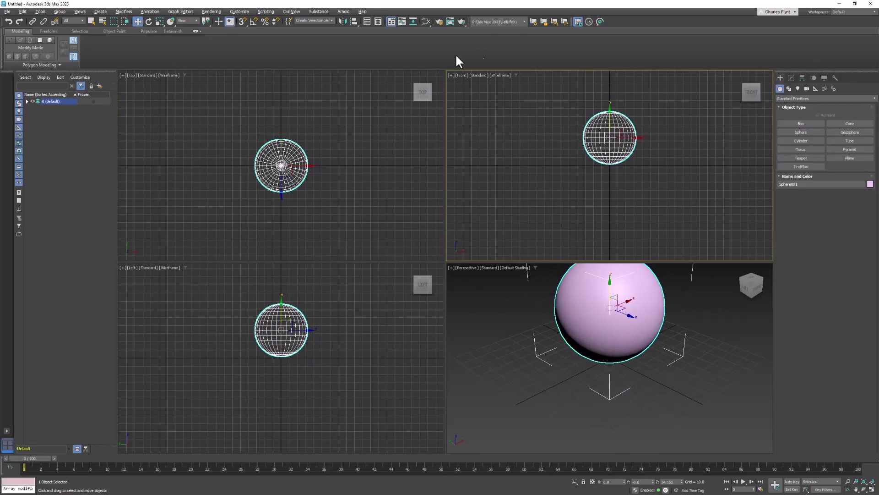
pyautogui.click(159, 21)
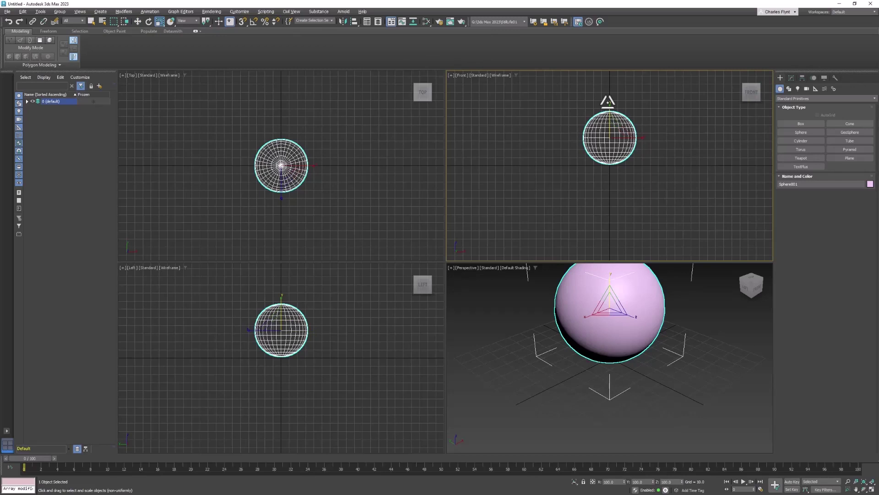
pyautogui.moveTo(609, 100); pyautogui.dragTo(609, 103)
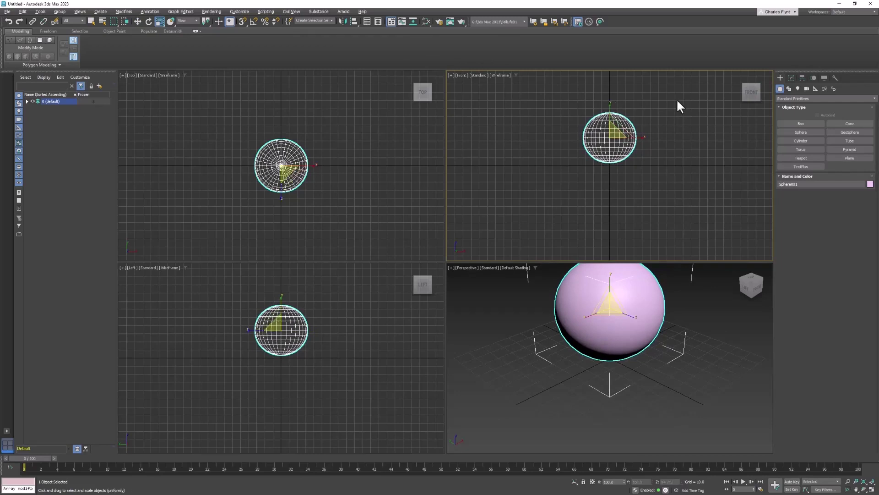
# Add an FFD 3x3x3 modifier to the sphere and enter its Control Points level
pyautogui.click(788, 77)
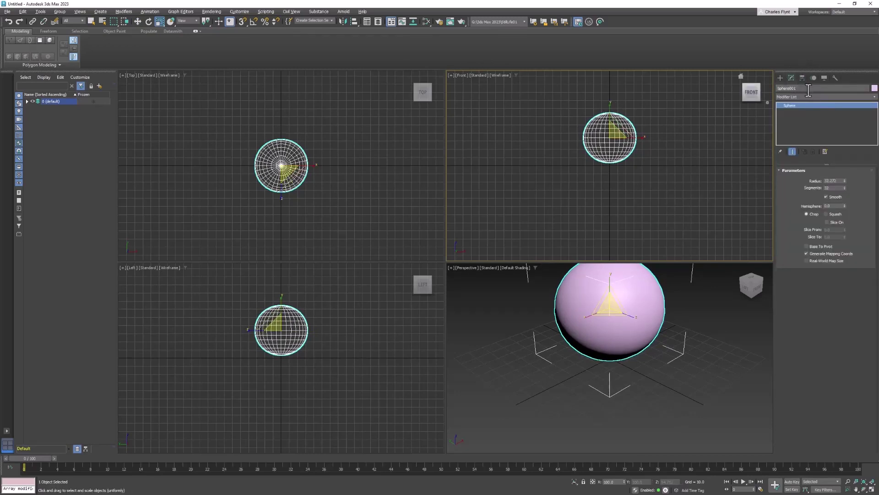
pyautogui.click(814, 97)
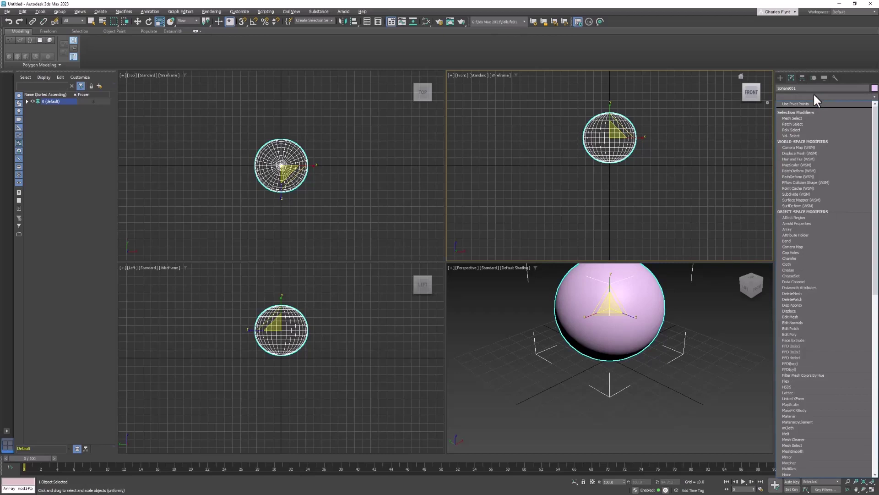
pyautogui.click(830, 351)
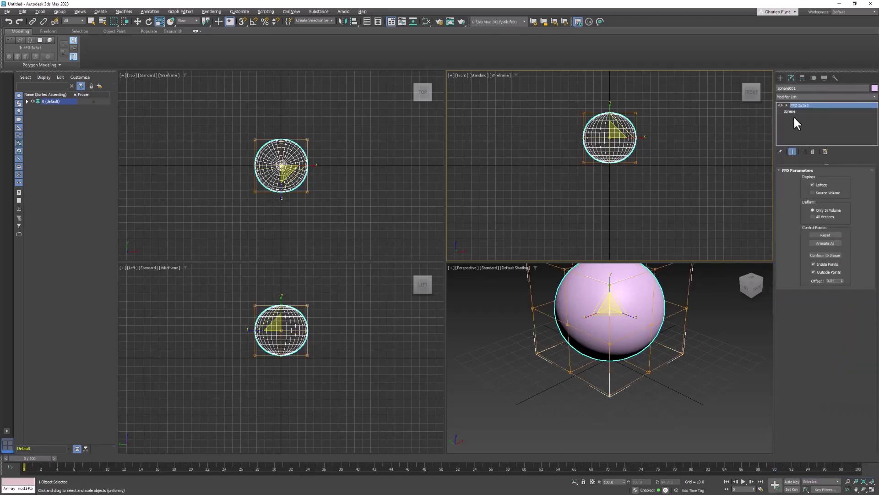
pyautogui.click(787, 104)
pyautogui.click(804, 110)
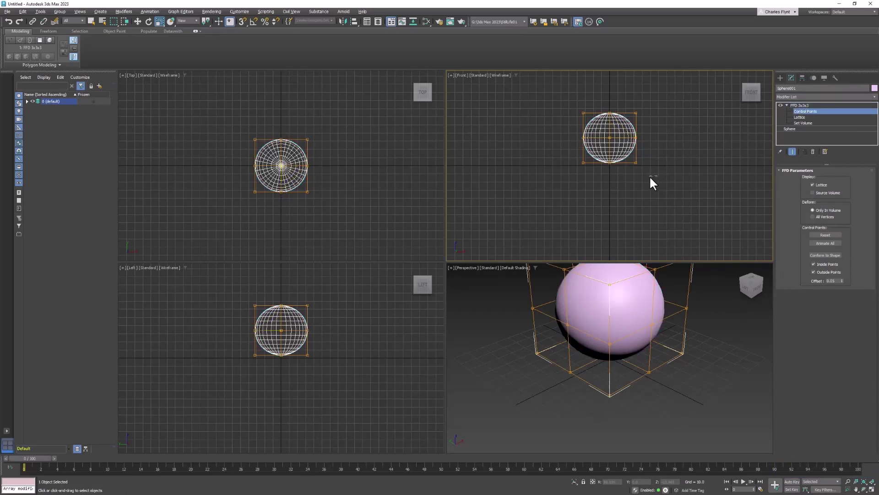
# In the Front view, shift both lower corner control points and the right middle ones slightly outward and down to make the sphere irregular
pyautogui.moveTo(625, 152); pyautogui.dragTo(624, 149)
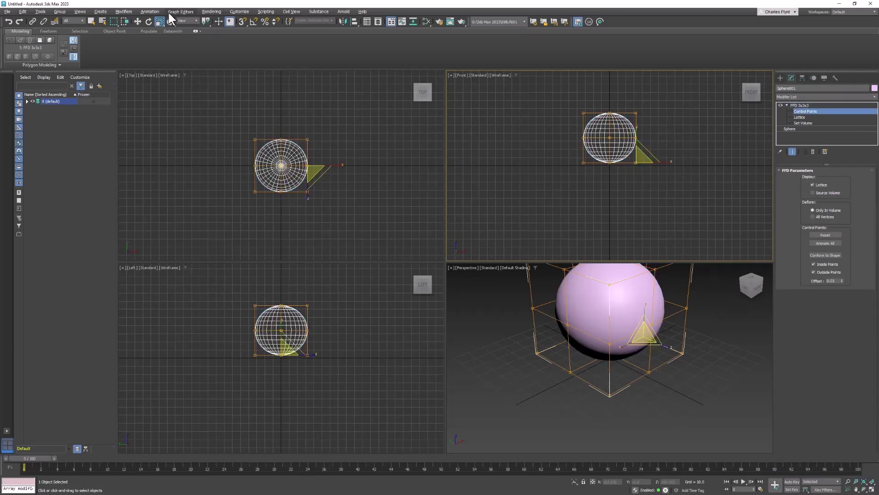
pyautogui.click(139, 21)
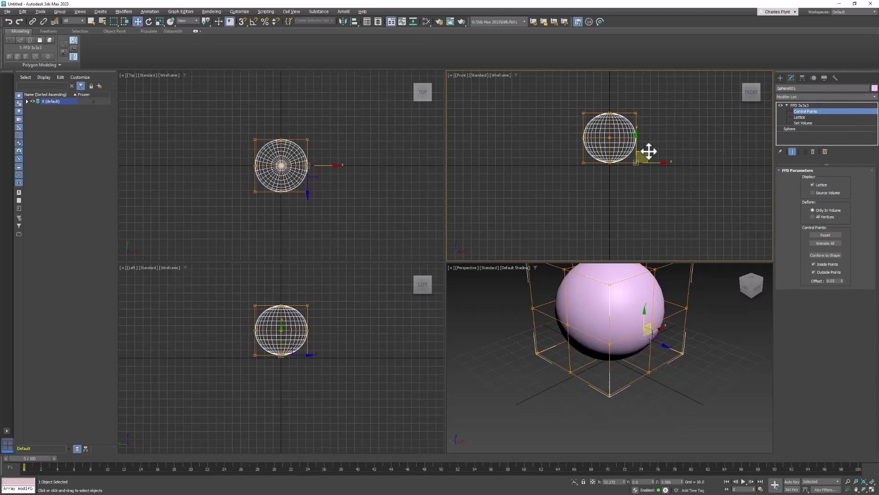
pyautogui.moveTo(649, 151); pyautogui.dragTo(651, 155)
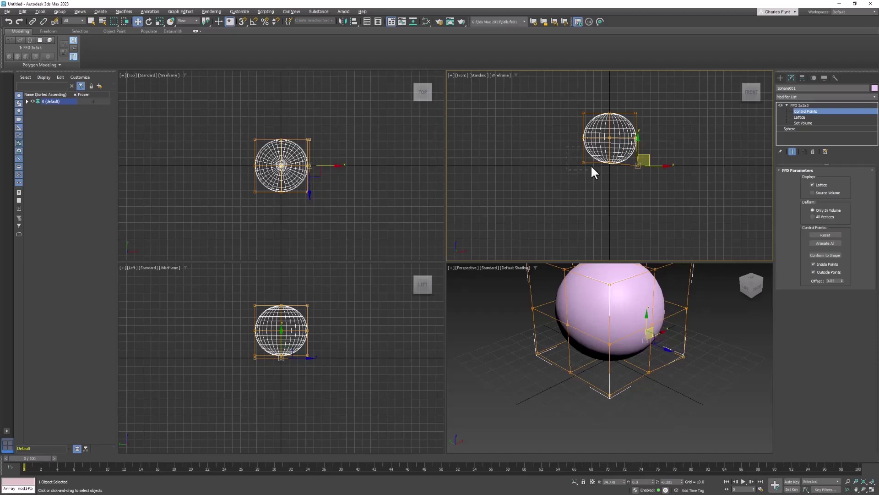
pyautogui.click(583, 163)
pyautogui.moveTo(595, 148); pyautogui.dragTo(587, 149)
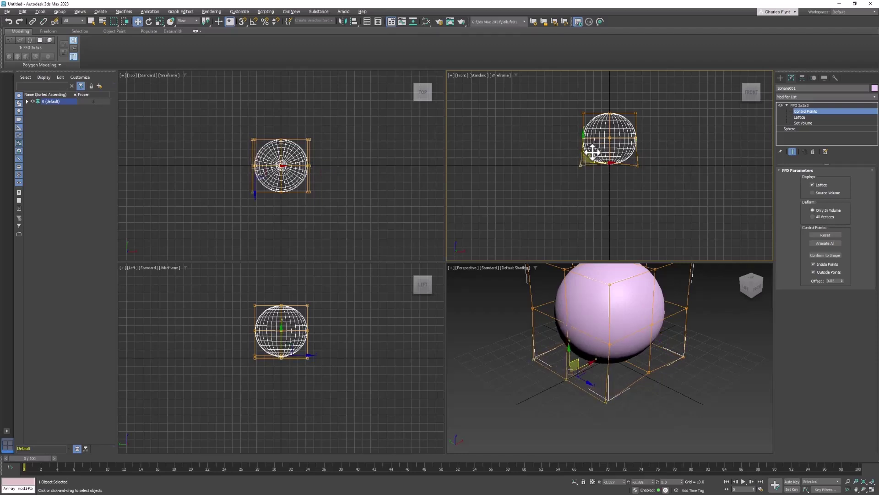
pyautogui.click(637, 137)
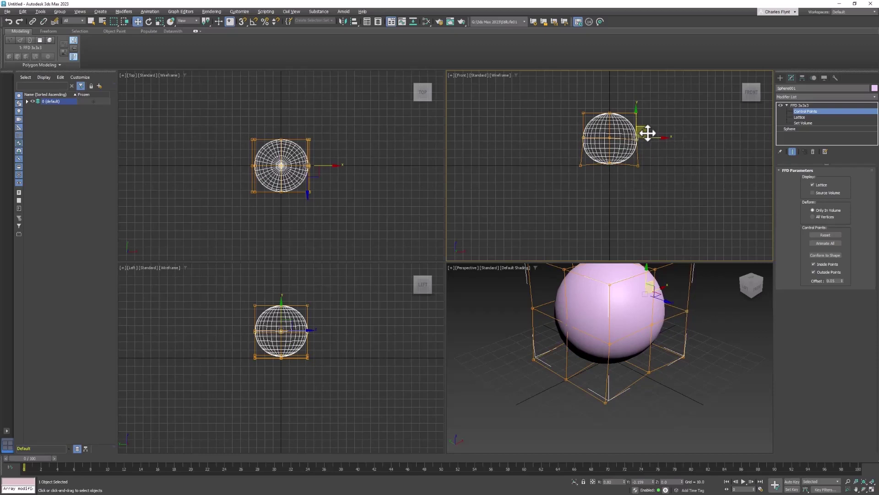
pyautogui.moveTo(648, 133); pyautogui.dragTo(650, 135)
# In the Left view, move the lower-left corner control points outward and down, and the left middle ones slightly outward
pyautogui.moveTo(309, 318); pyautogui.dragTo(342, 307, button='middle')
pyautogui.scroll(3, 342, 308)
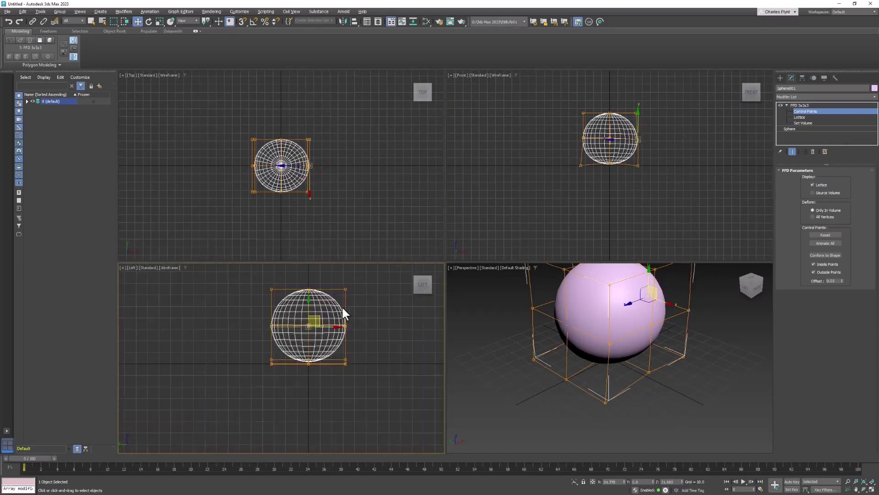
pyautogui.moveTo(299, 391); pyautogui.dragTo(298, 388)
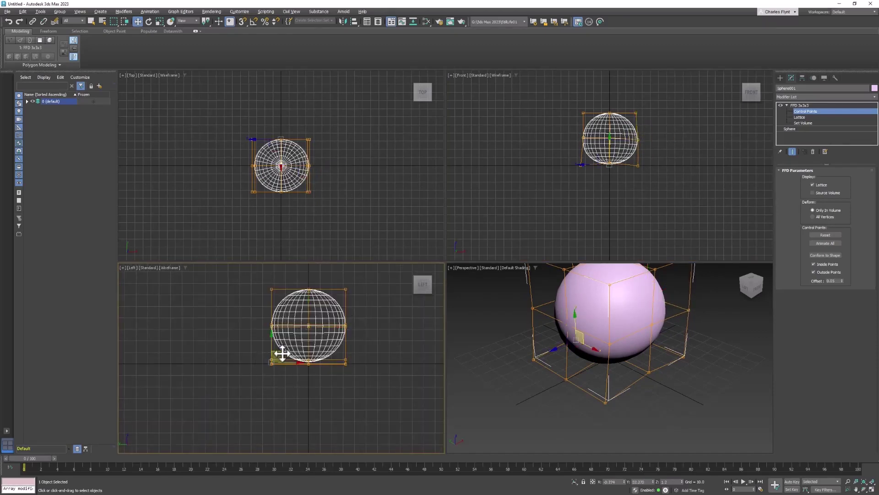
pyautogui.moveTo(282, 353); pyautogui.dragTo(278, 357)
pyautogui.click(272, 326)
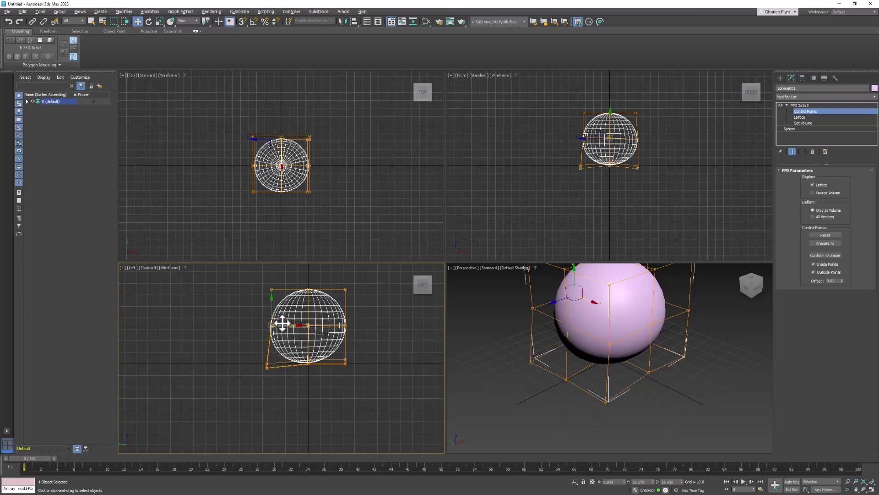
pyautogui.moveTo(282, 323); pyautogui.dragTo(279, 323)
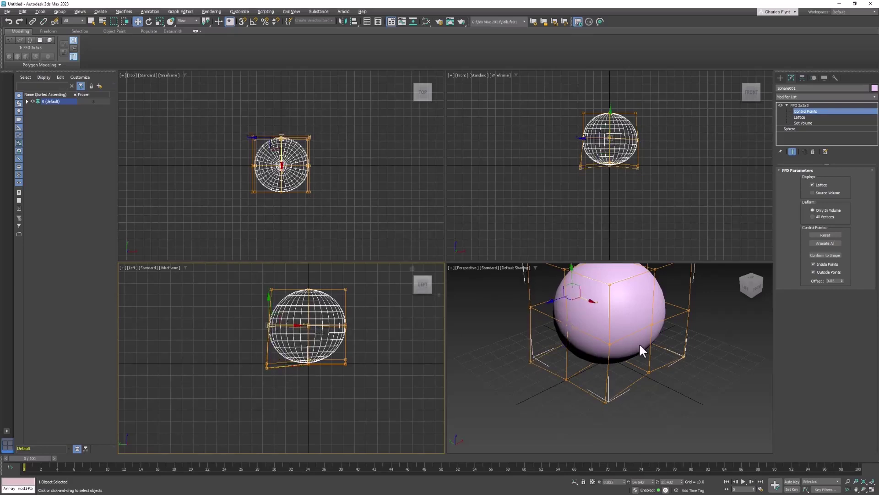
pyautogui.keyDown('alt'); pyautogui.moveTo(640, 344); pyautogui.dragTo(636, 378, button='middle'); pyautogui.keyUp('alt')
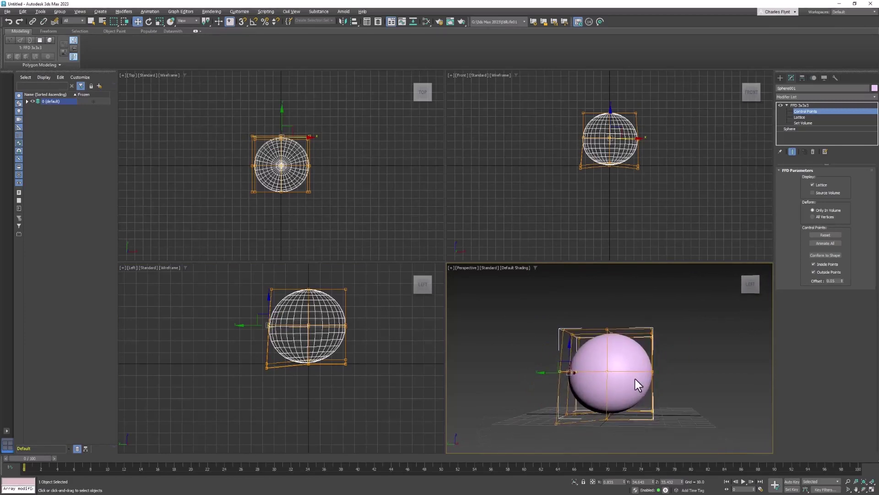
# Add an Edit Poly modifier above the FFD and select the single vertex at the sphere's top pole
pyautogui.click(826, 95)
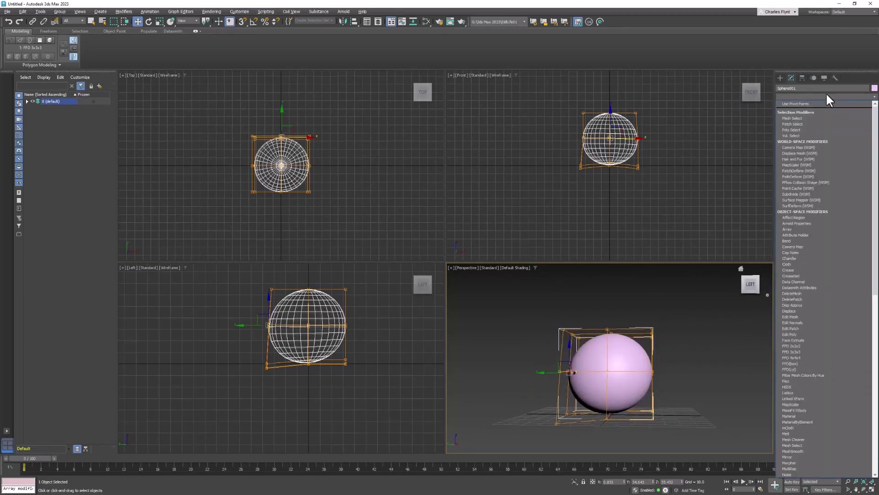
pyautogui.click(814, 335)
pyautogui.moveTo(643, 154); pyautogui.dragTo(654, 200, button='middle')
pyautogui.scroll(4, 638, 186)
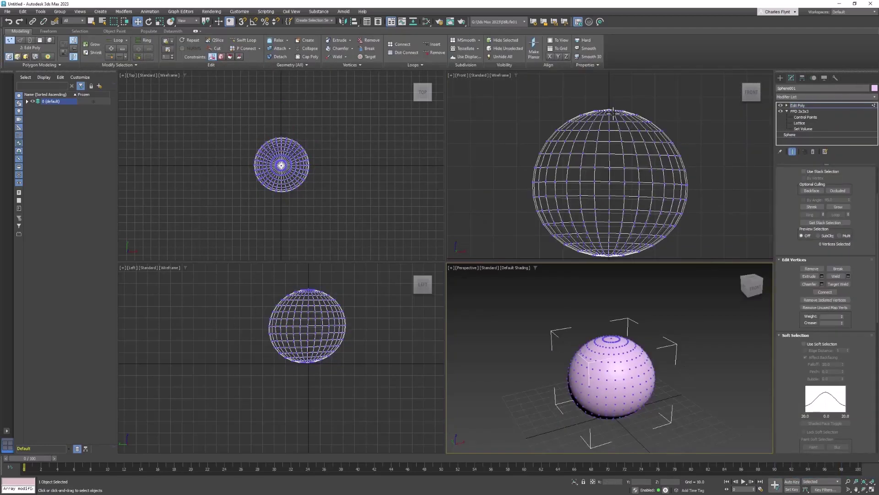
pyautogui.scroll(6, 613, 112)
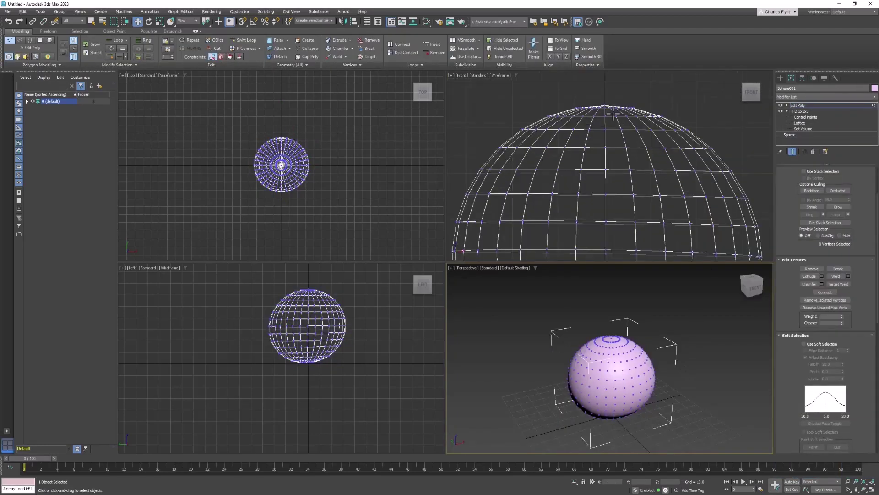
pyautogui.click(607, 131)
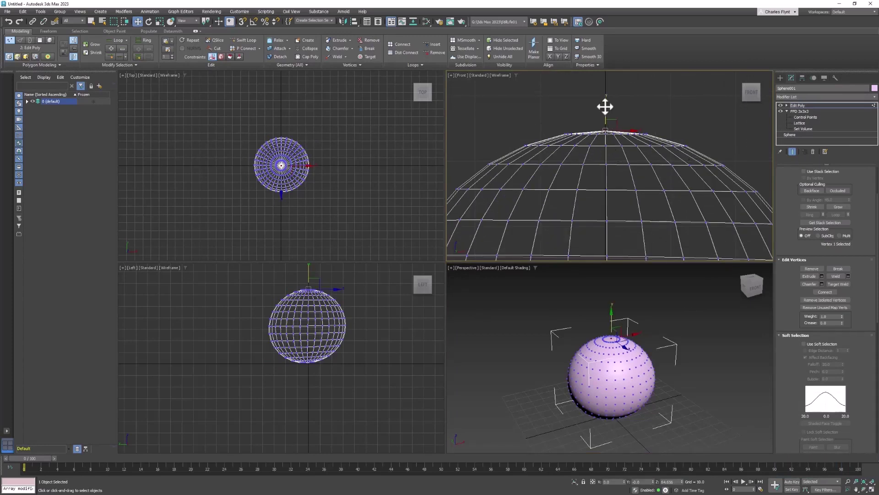
# Enable soft selection with a falloff of 14.6 and push the top pole vertex down to form a dimple
pyautogui.moveTo(605, 107); pyautogui.dragTo(609, 150)
pyautogui.hotkey('ctrl', 'z')
pyautogui.click(803, 343)
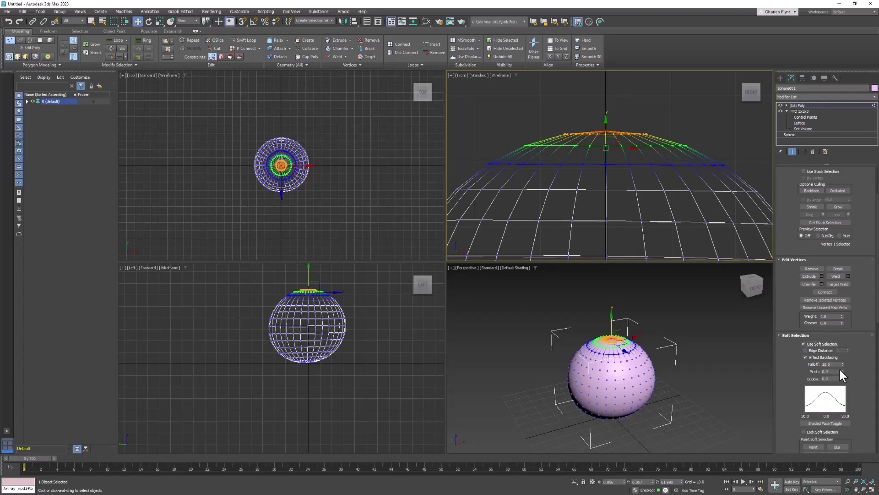
pyautogui.moveTo(843, 365); pyautogui.dragTo(844, 370)
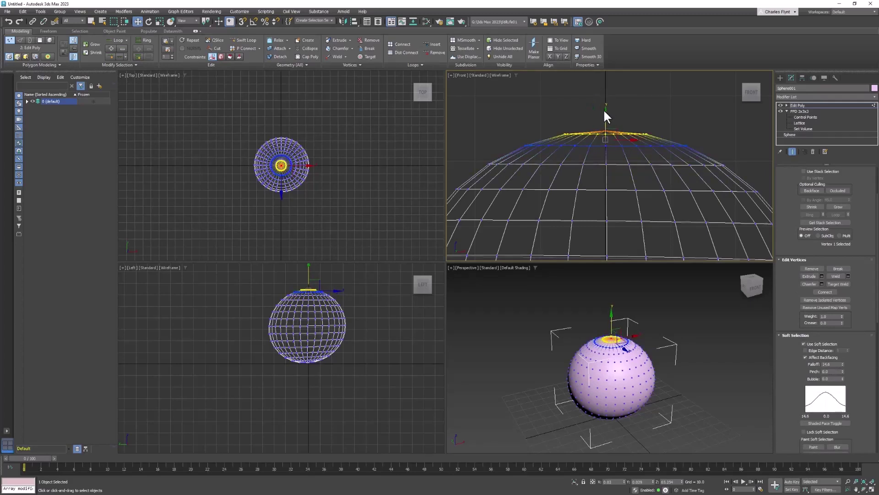
pyautogui.moveTo(605, 114); pyautogui.dragTo(615, 159)
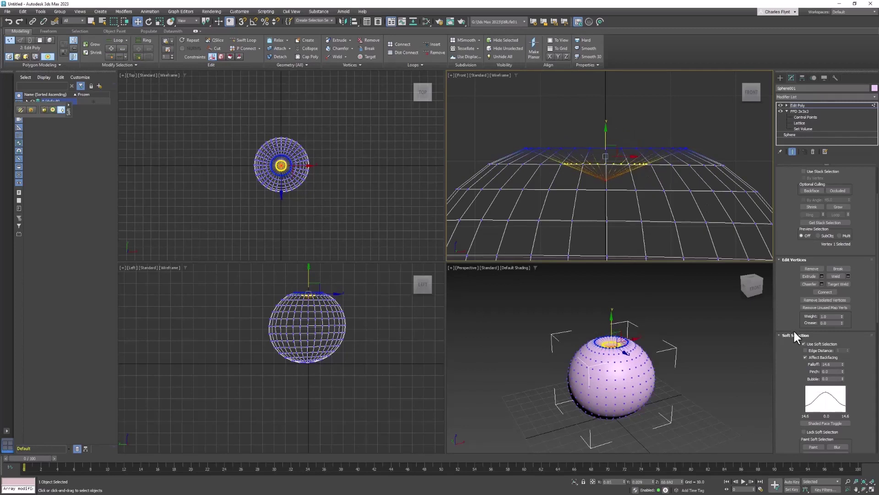
# Push the sphere's bottom pole vertex slightly upward with soft selection to indent the underside
pyautogui.moveTo(640, 212); pyautogui.dragTo(646, 161, button='middle')
pyautogui.scroll(-3, 645, 161)
pyautogui.moveTo(624, 231); pyautogui.dragTo(596, 91, button='middle')
pyautogui.scroll(3, 604, 187)
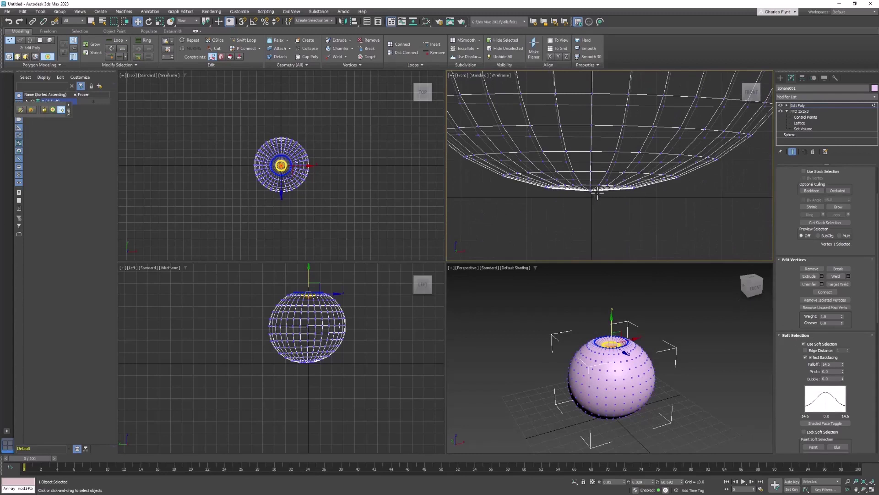
pyautogui.click(592, 191)
pyautogui.moveTo(591, 164); pyautogui.dragTo(598, 149)
pyautogui.moveTo(650, 137); pyautogui.dragTo(655, 213, button='middle')
pyautogui.scroll(-3, 655, 213)
pyautogui.moveTo(651, 159); pyautogui.dragTo(640, 183, button='middle')
pyautogui.scroll(-3, 640, 175)
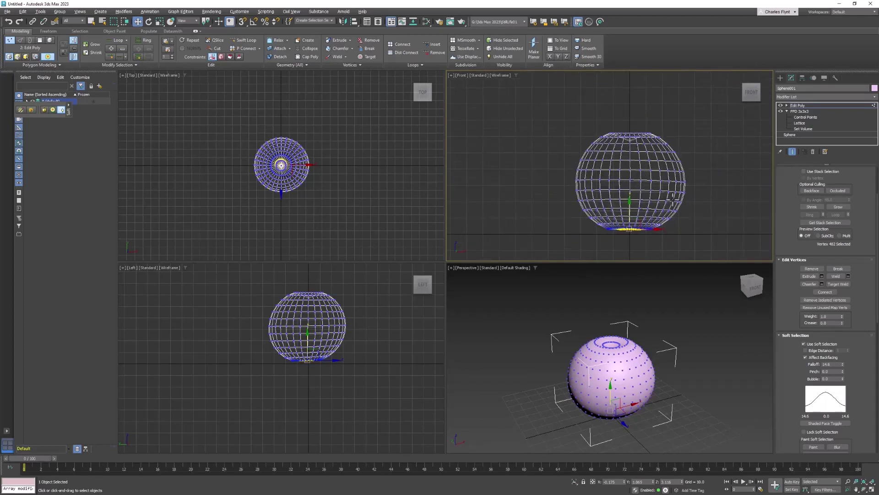
# Turn off soft selection and display edged faces on the sphere in the Perspective view
pyautogui.click(804, 344)
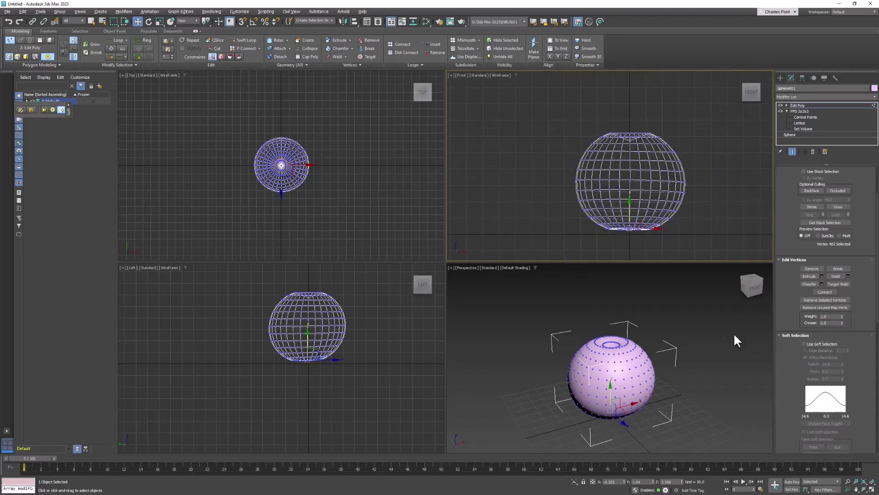
pyautogui.click(516, 267)
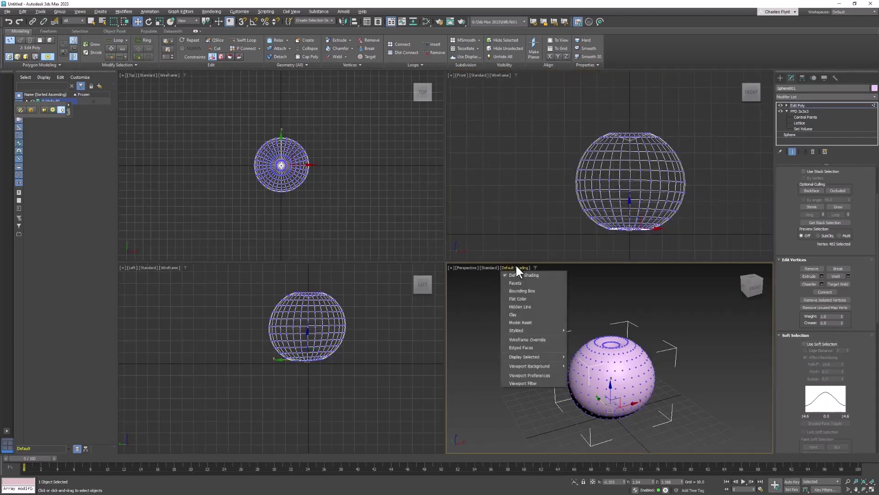
pyautogui.click(520, 347)
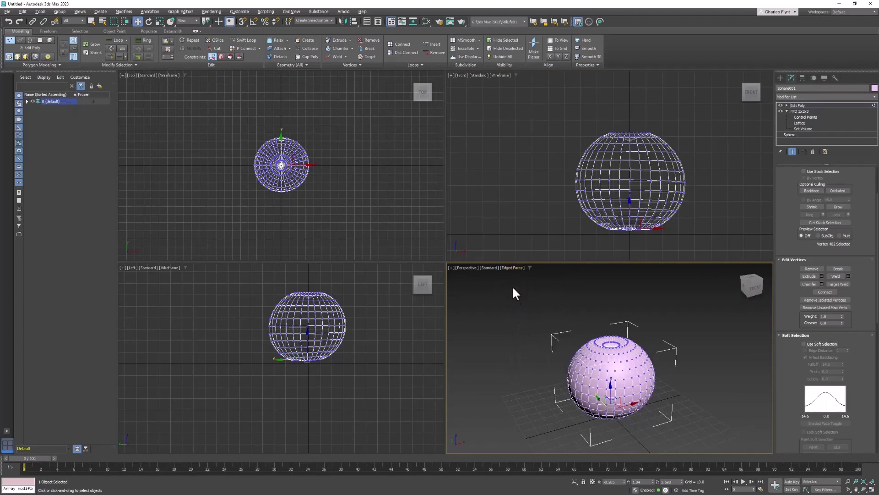
pyautogui.scroll(3, 621, 368)
pyautogui.scroll(5, 622, 368)
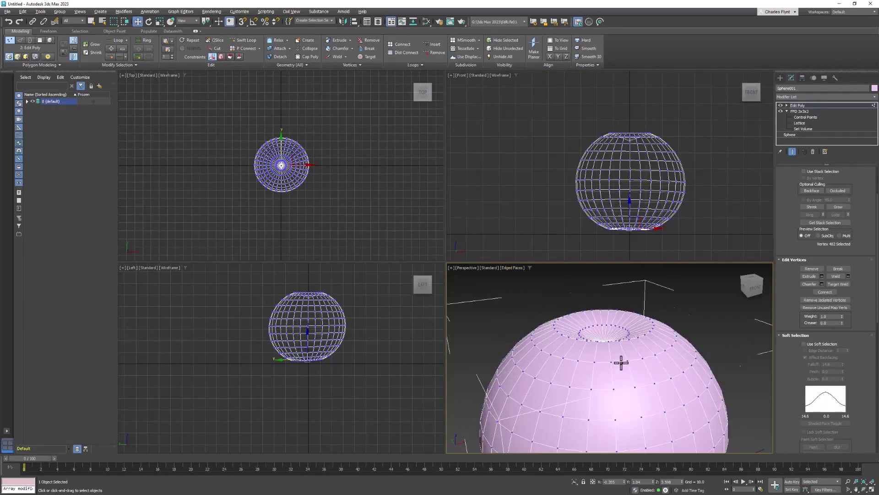
pyautogui.scroll(2, 627, 367)
pyautogui.moveTo(628, 367); pyautogui.dragTo(630, 377, button='middle')
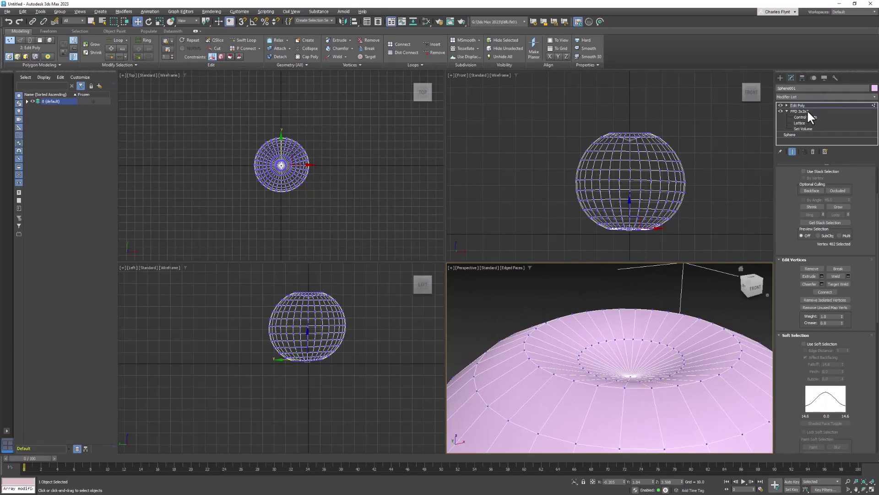
# Collapse the FFD's sub-levels and activate the Vertex level of the Edit Poly modifier
pyautogui.click(786, 111)
pyautogui.click(787, 105)
pyautogui.click(801, 110)
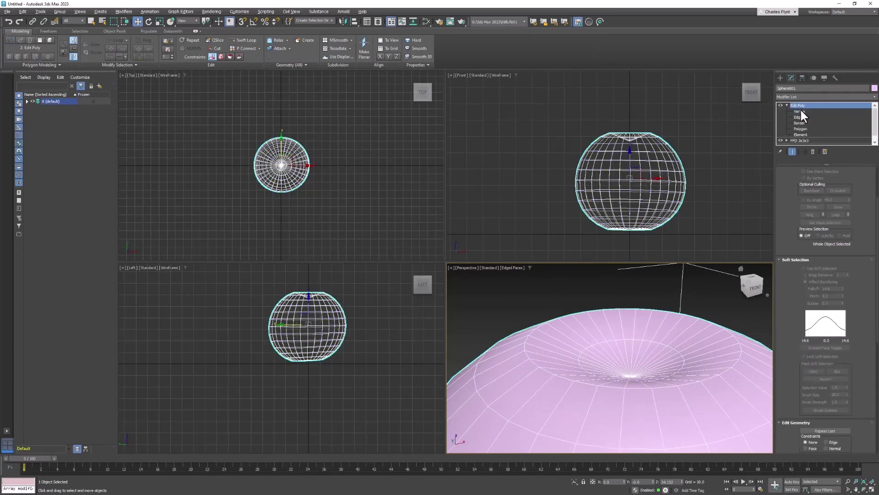
pyautogui.click(801, 111)
# Select two nearby vertices on the rings around the top dimple and raise them slightly
pyautogui.moveTo(595, 339)
pyautogui.keyDown('alt'); pyautogui.mouseDown(button='middle')
pyautogui.moveTo(605, 348)
pyautogui.moveTo(599, 303)
pyautogui.moveTo(603, 344)
pyautogui.mouseUp(button='middle'); pyautogui.keyUp('alt')
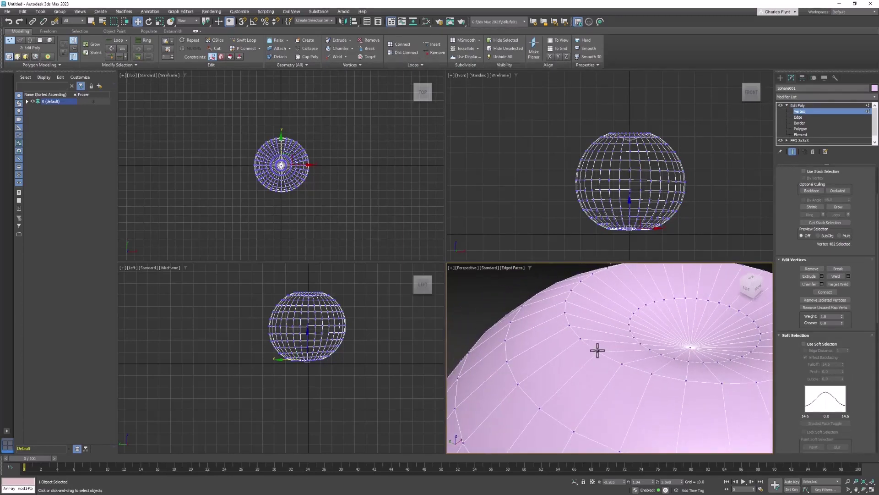
pyautogui.click(581, 339)
pyautogui.moveTo(646, 366); pyautogui.dragTo(589, 366, button='middle')
pyautogui.keyDown('ctrl'); pyautogui.click(626, 370); pyautogui.keyUp('ctrl')
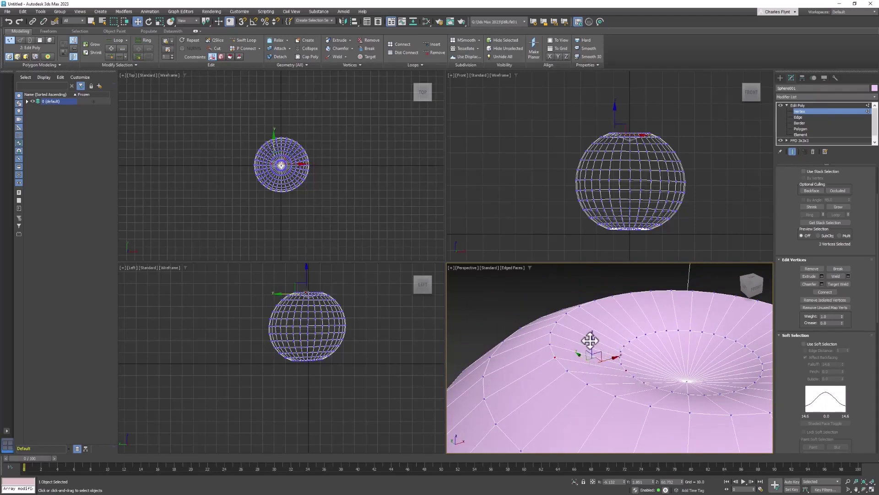
pyautogui.moveTo(593, 342); pyautogui.dragTo(591, 333)
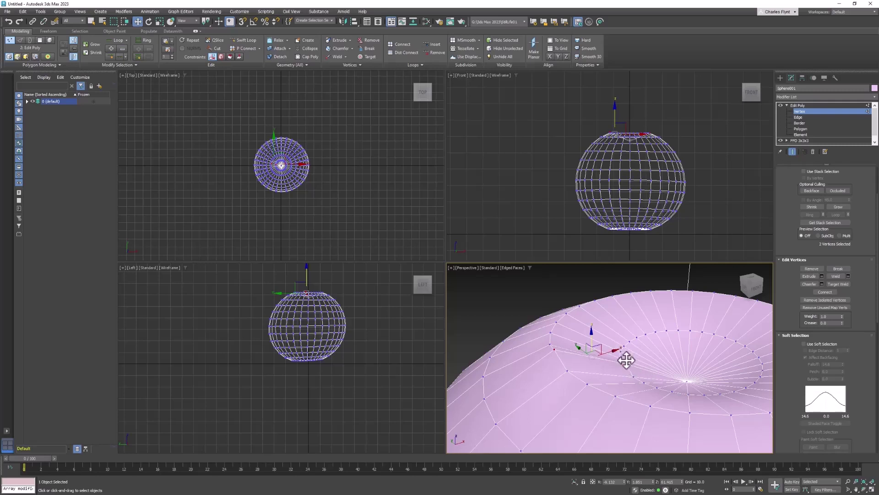
# Raise one inner-ring vertex of the top dimple, and raise a single outer-ring vertex beside it a little further
pyautogui.click(630, 365)
pyautogui.click(627, 363)
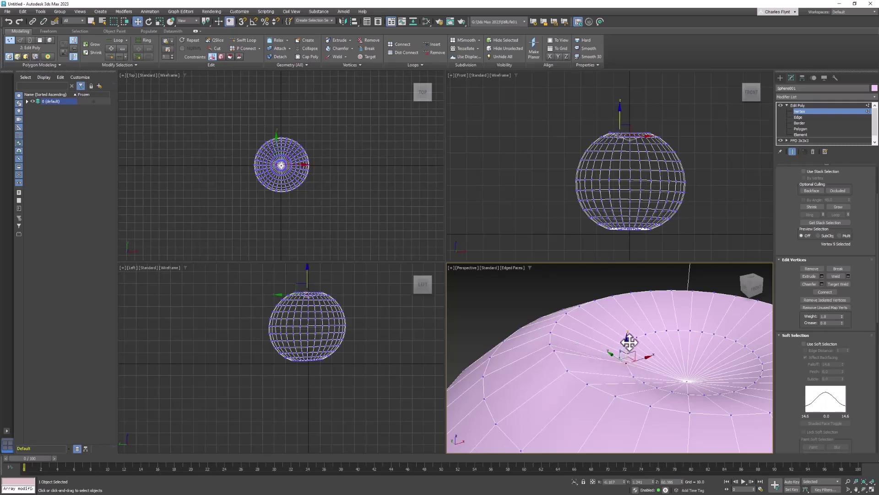
pyautogui.moveTo(629, 342); pyautogui.dragTo(630, 330)
pyautogui.click(554, 351)
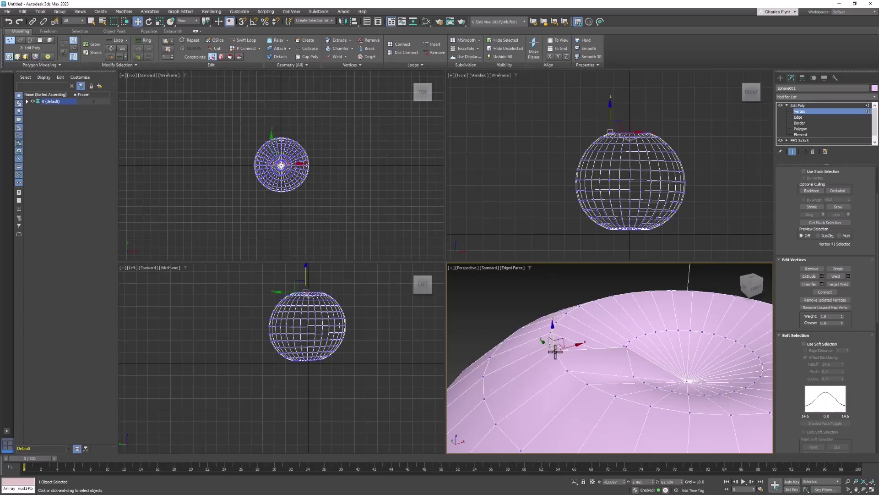
pyautogui.moveTo(555, 351); pyautogui.dragTo(558, 323)
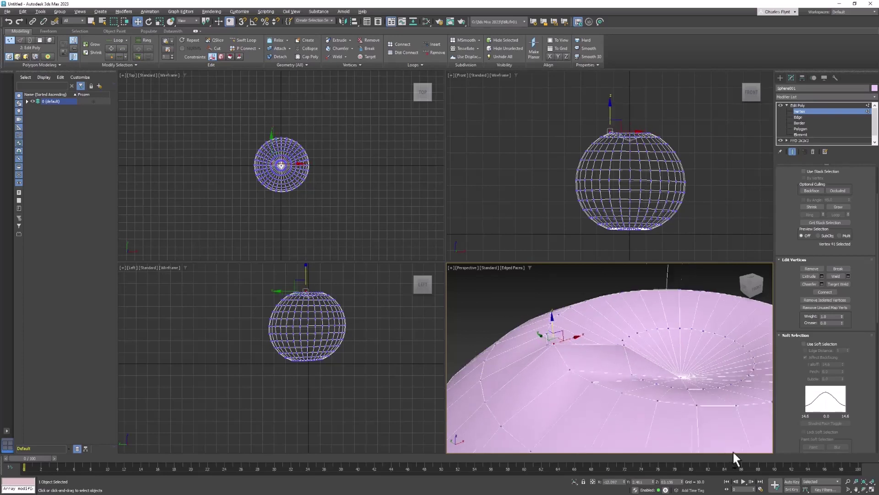
# Select a pair of vertices on another side of the top dimple and move them slightly up
pyautogui.keyDown('alt'); pyautogui.moveTo(732, 451); pyautogui.dragTo(762, 454, button='middle'); pyautogui.keyUp('alt')
pyautogui.moveTo(614, 331); pyautogui.dragTo(554, 339, button='middle')
pyautogui.scroll(3, 607, 363)
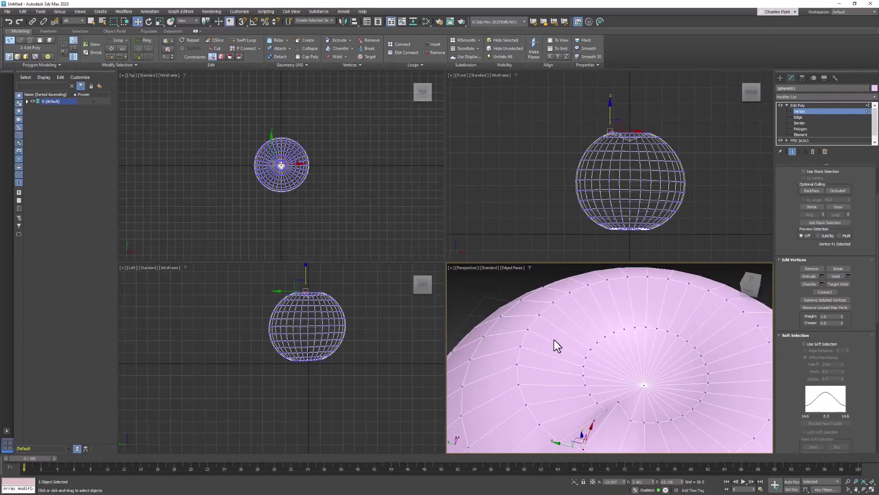
pyautogui.click(585, 357)
pyautogui.keyDown('alt'); pyautogui.moveTo(529, 330); pyautogui.dragTo(572, 328, button='middle'); pyautogui.keyUp('alt')
pyautogui.moveTo(557, 322); pyautogui.dragTo(559, 313)
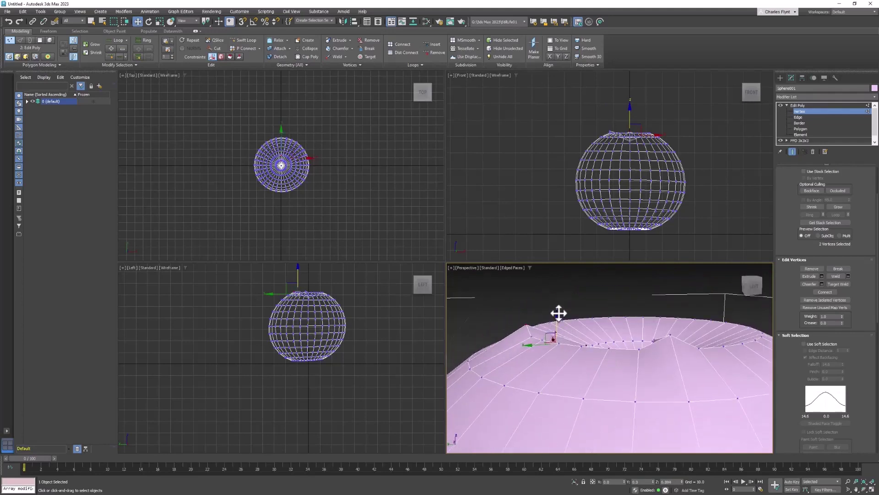
# Lift individual inner-ring vertices on the back side of the top dimple to form uneven bumps
pyautogui.keyDown('alt'); pyautogui.moveTo(575, 334); pyautogui.dragTo(583, 356, button='middle'); pyautogui.keyUp('alt')
pyautogui.click(589, 335)
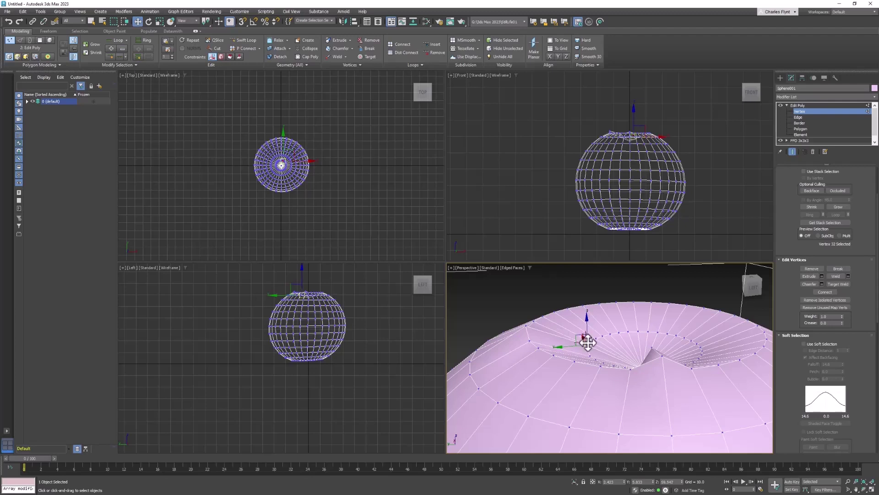
pyautogui.keyDown('alt'); pyautogui.moveTo(599, 359); pyautogui.dragTo(598, 372, button='middle'); pyautogui.keyUp('alt')
pyautogui.click(587, 351)
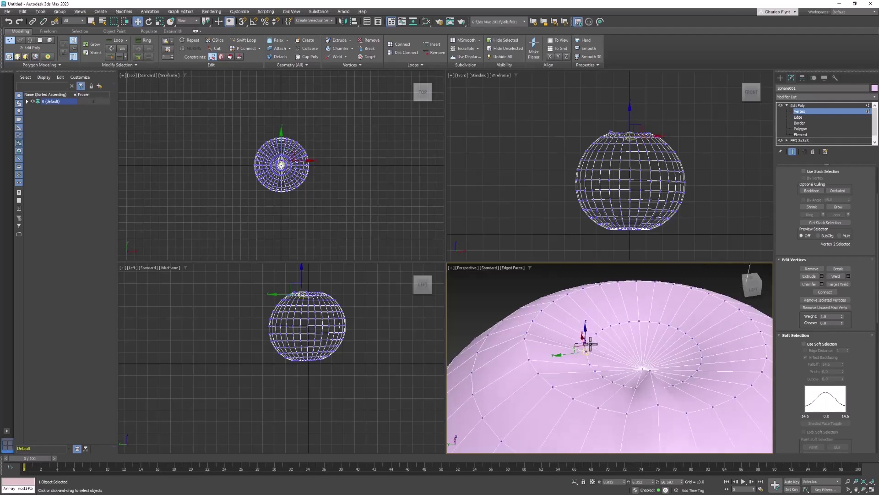
pyautogui.moveTo(586, 328); pyautogui.dragTo(589, 310)
# Select two vertices across the rings on the dimple's opposite side and raise them together
pyautogui.keyDown('alt'); pyautogui.moveTo(589, 310); pyautogui.dragTo(677, 364, button='middle'); pyautogui.keyUp('alt')
pyautogui.keyDown('ctrl'); pyautogui.click(636, 366); pyautogui.keyUp('ctrl')
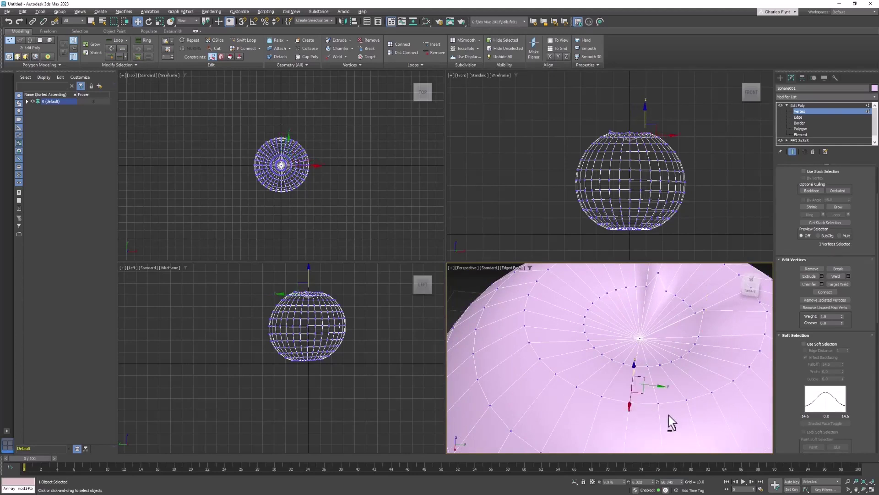
pyautogui.keyDown('alt'); pyautogui.moveTo(669, 415); pyautogui.dragTo(633, 364, button='middle'); pyautogui.keyUp('alt')
pyautogui.moveTo(633, 364); pyautogui.dragTo(632, 351)
# Raise two separate inner-ring vertices on different sides of the top dimple, one at a time
pyautogui.keyDown('alt'); pyautogui.moveTo(629, 367); pyautogui.dragTo(663, 383, button='middle'); pyautogui.keyUp('alt')
pyautogui.click(667, 382)
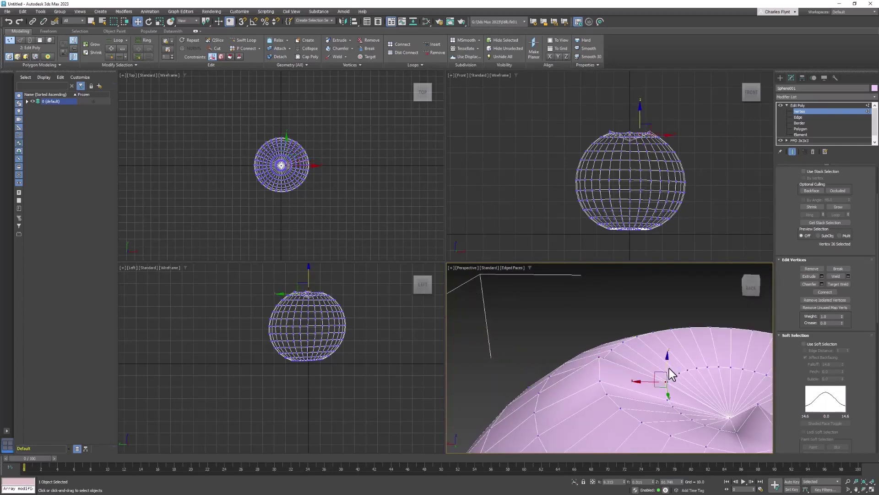
pyautogui.moveTo(669, 365); pyautogui.dragTo(671, 352)
pyautogui.moveTo(670, 351)
pyautogui.keyDown('alt'); pyautogui.mouseDown(button='middle')
pyautogui.moveTo(734, 379)
pyautogui.moveTo(730, 418)
pyautogui.moveTo(660, 362)
pyautogui.mouseUp(button='middle'); pyautogui.keyUp('alt')
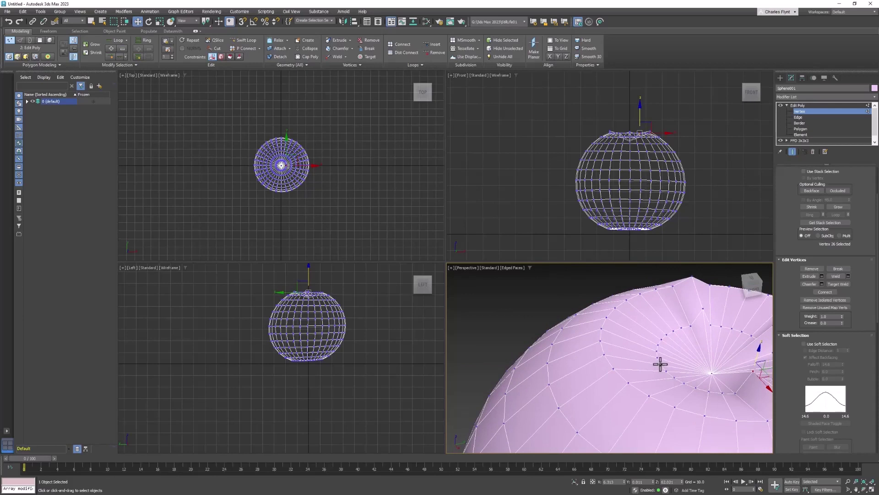
pyautogui.click(660, 361)
pyautogui.moveTo(667, 361); pyautogui.dragTo(663, 338)
# Raise a single outer-ring vertex on the front side of the top dimple to form a ridge
pyautogui.keyDown('alt'); pyautogui.moveTo(662, 337); pyautogui.dragTo(691, 362, button='middle'); pyautogui.keyUp('alt')
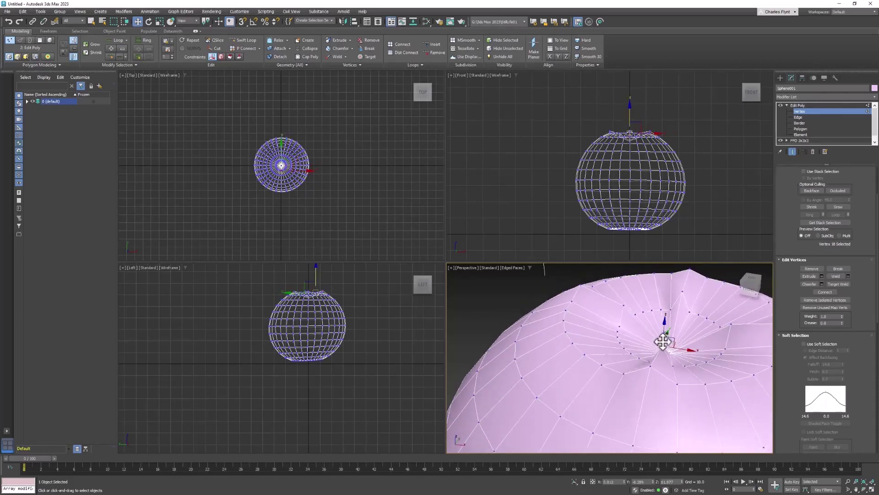
pyautogui.click(649, 366)
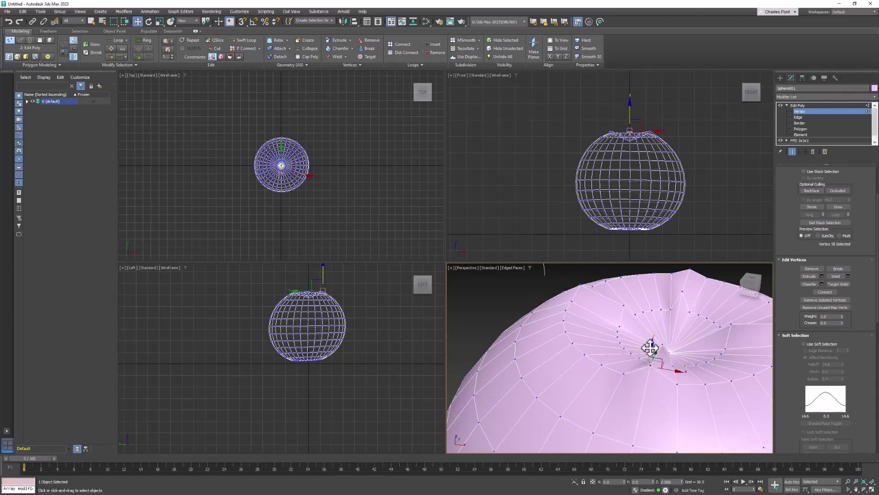
pyautogui.keyDown('alt'); pyautogui.moveTo(690, 383); pyautogui.dragTo(584, 353, button='middle'); pyautogui.keyUp('alt')
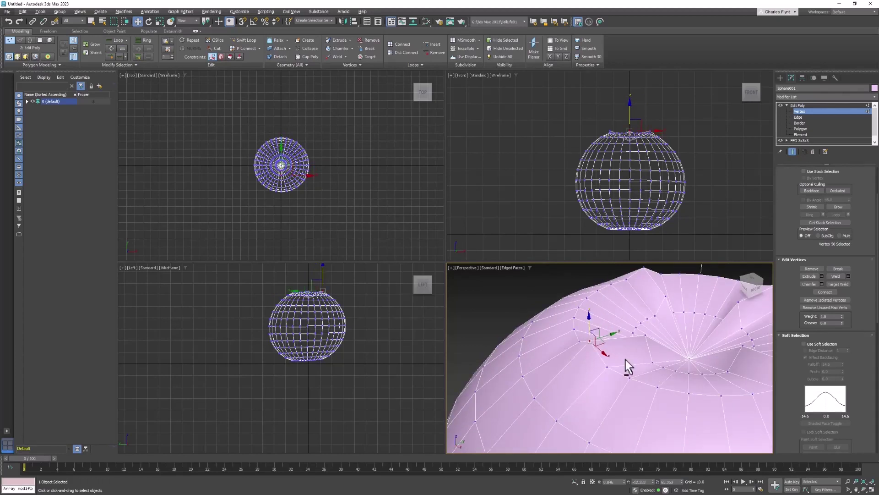
# Select four vertices flanking the front ridge across the inner and outer rings and raise them slightly
pyautogui.keyDown('alt'); pyautogui.moveTo(642, 393); pyautogui.dragTo(688, 407, button='middle'); pyautogui.keyUp('alt')
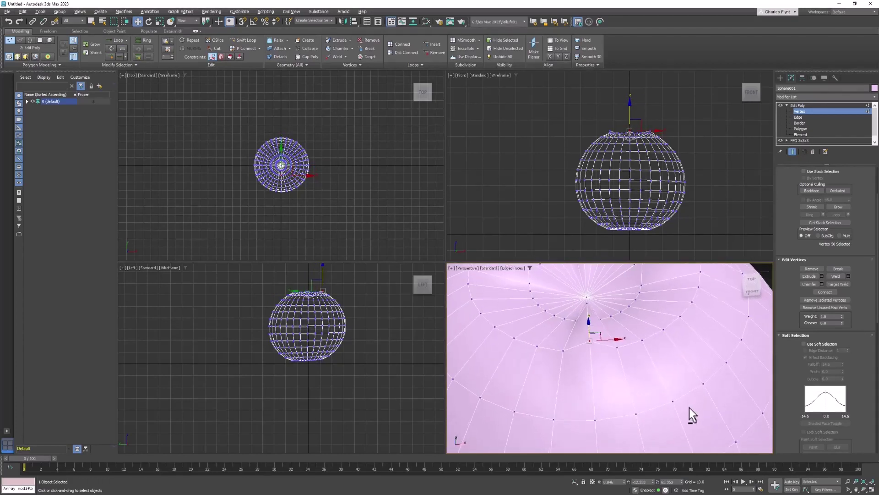
pyautogui.click(562, 350)
pyautogui.keyDown('ctrl'); pyautogui.click(575, 321); pyautogui.keyUp('ctrl')
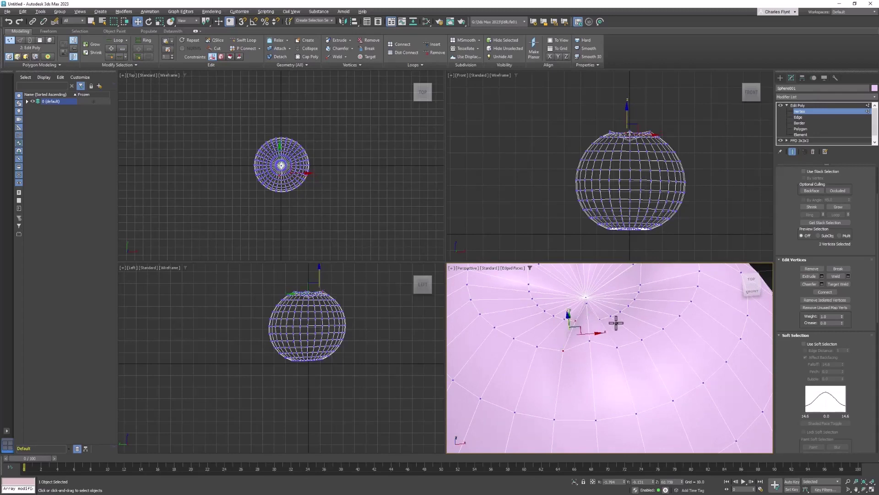
pyautogui.keyDown('ctrl'); pyautogui.click(601, 320); pyautogui.keyUp('ctrl')
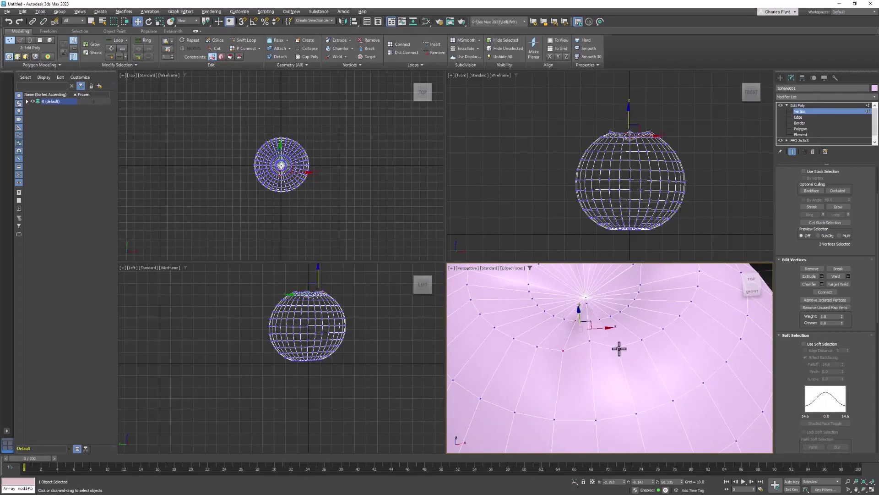
pyautogui.keyDown('ctrl'); pyautogui.click(619, 349); pyautogui.keyUp('ctrl')
pyautogui.keyDown('alt'); pyautogui.moveTo(639, 384); pyautogui.dragTo(630, 376, button='middle'); pyautogui.keyUp('alt')
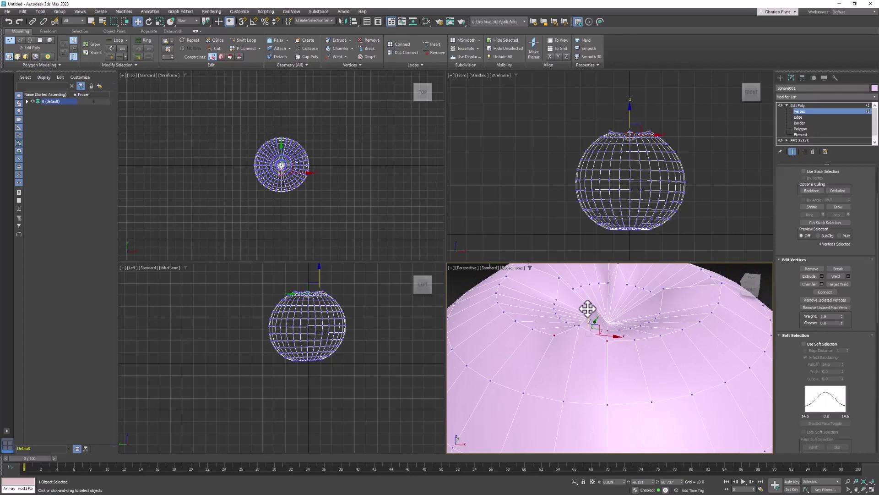
pyautogui.moveTo(588, 308); pyautogui.dragTo(590, 301)
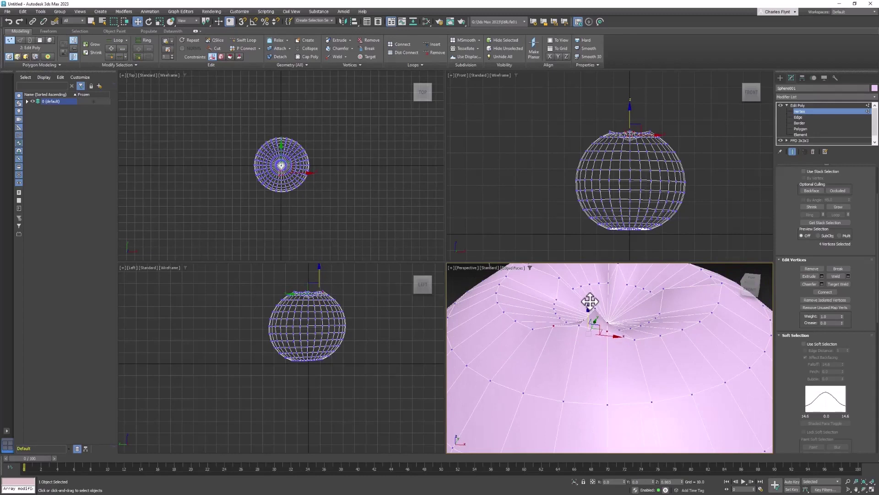
# Select inner-ring vertices on the front side near the dimple's centre and move them slightly up
pyautogui.click(610, 322)
pyautogui.keyDown('alt'); pyautogui.moveTo(612, 322); pyautogui.dragTo(619, 348, button='middle'); pyautogui.keyUp('alt')
pyautogui.keyDown('ctrl'); pyautogui.click(603, 338); pyautogui.keyUp('ctrl')
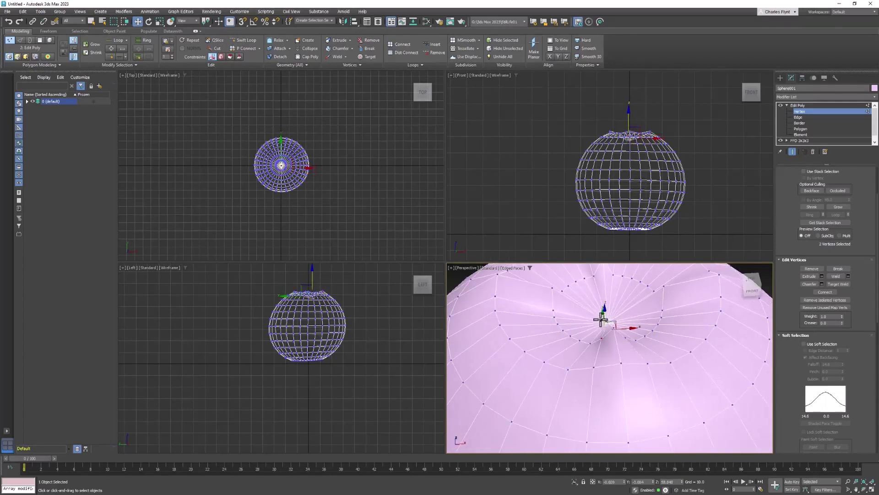
pyautogui.click(625, 337)
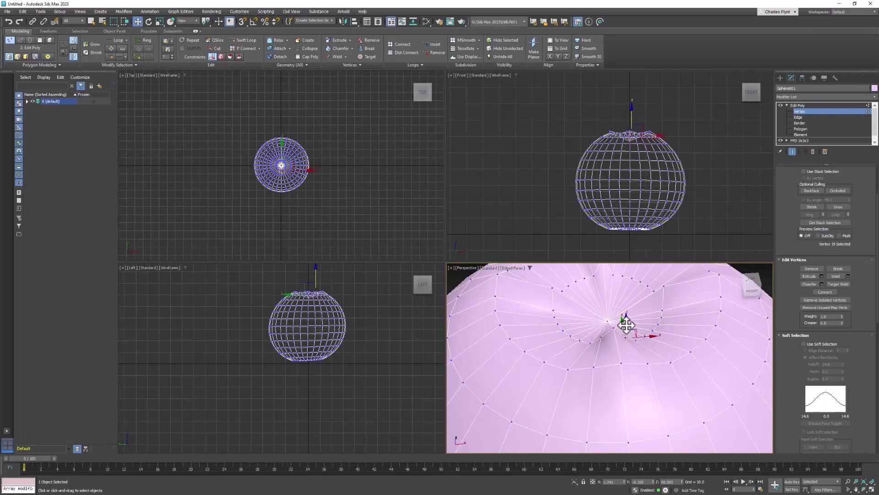
pyautogui.click(613, 321)
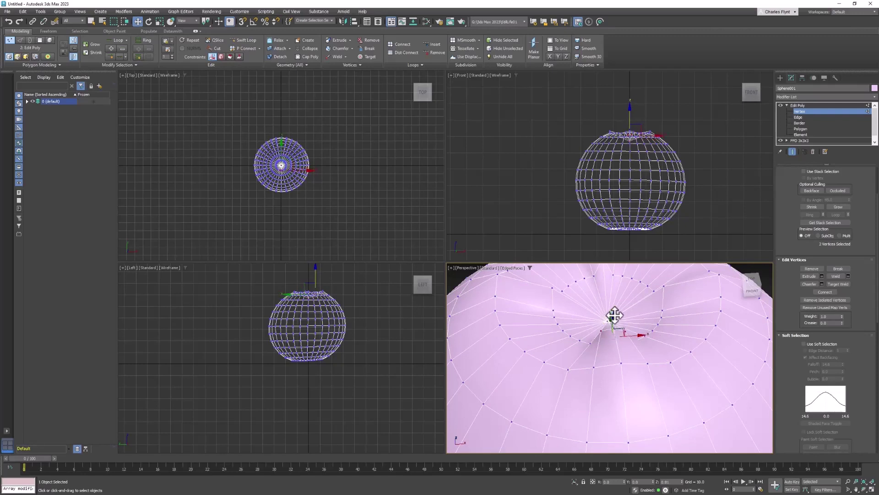
# Adjust the height of one inner-ring vertex and two neighbouring outer-ring vertices individually at the front of the dimple
pyautogui.keyDown('alt'); pyautogui.moveTo(618, 359); pyautogui.dragTo(591, 349, button='middle'); pyautogui.keyUp('alt')
pyautogui.click(591, 339)
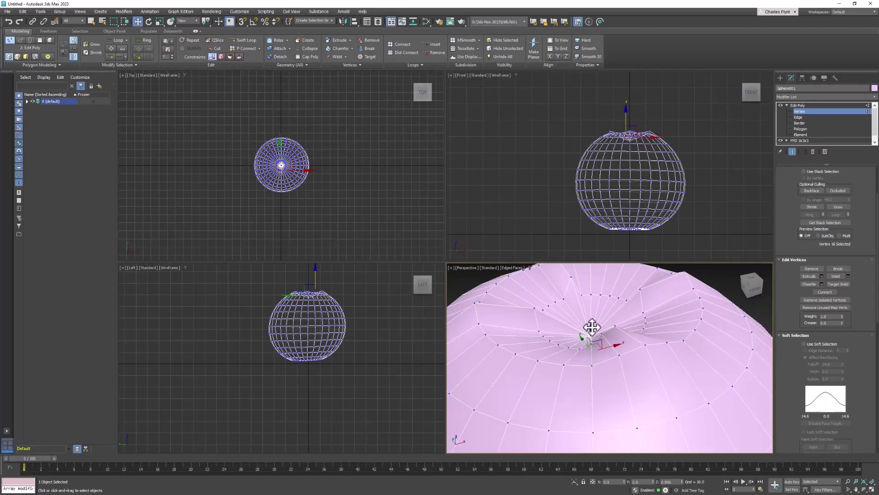
pyautogui.click(592, 360)
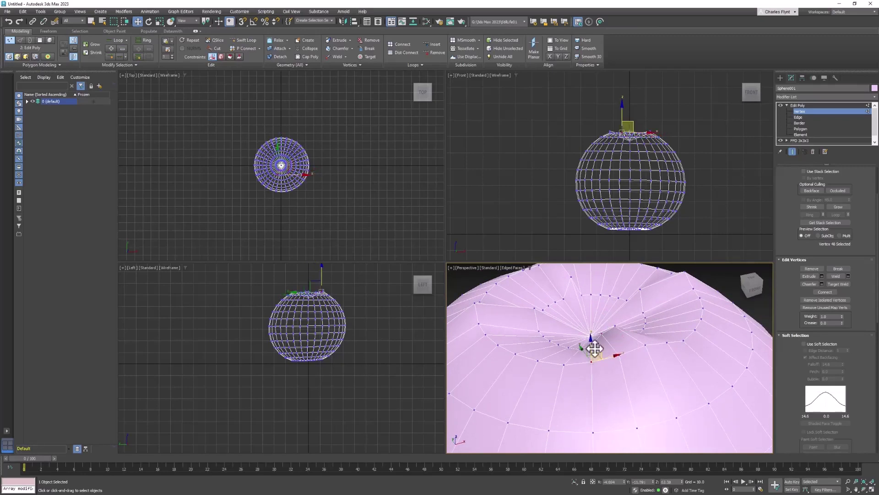
pyautogui.click(617, 358)
pyautogui.click(620, 356)
pyautogui.moveTo(620, 345); pyautogui.dragTo(620, 340)
pyautogui.keyDown('alt'); pyautogui.moveTo(692, 378); pyautogui.dragTo(650, 380, button='middle'); pyautogui.keyUp('alt')
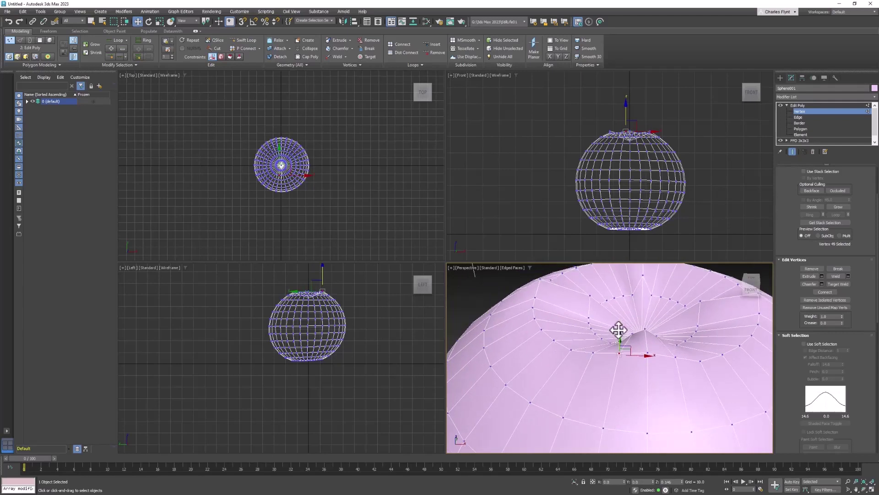
# Lower a single inner-ring vertex slightly on the front-right side of the top dimple
pyautogui.keyDown('alt'); pyautogui.moveTo(619, 332); pyautogui.dragTo(710, 393, button='middle'); pyautogui.keyUp('alt')
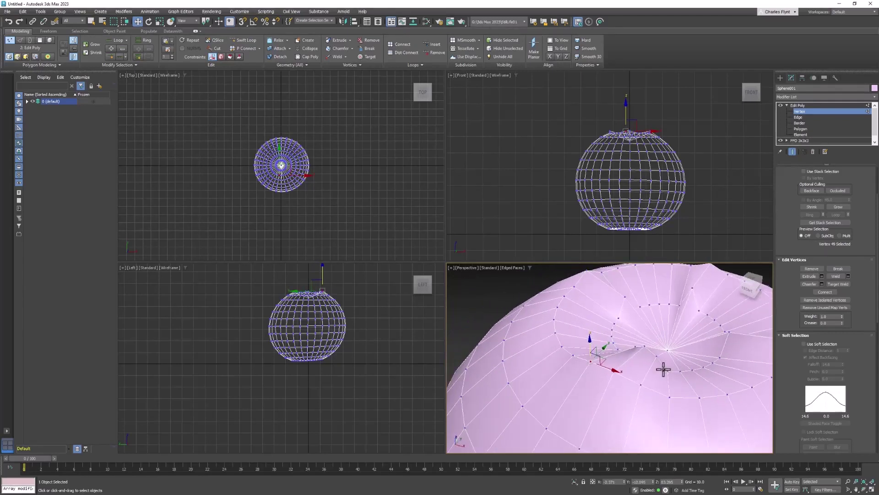
pyautogui.click(669, 352)
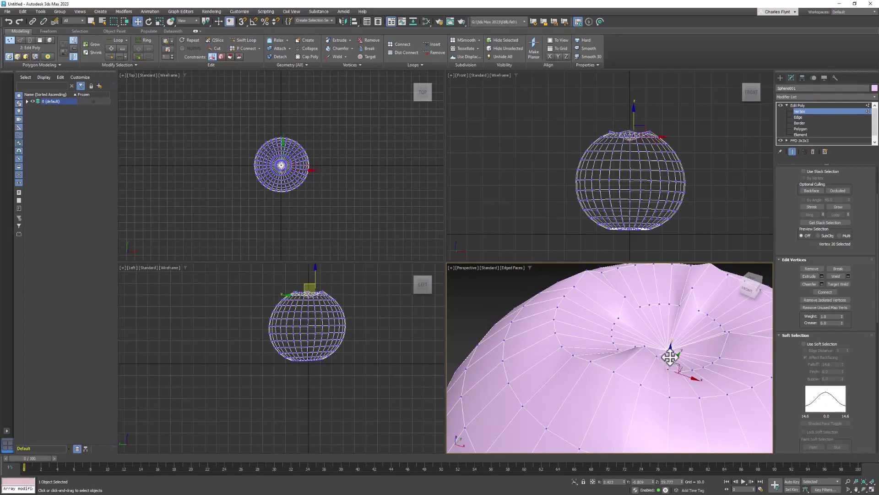
pyautogui.moveTo(670, 357); pyautogui.dragTo(671, 362)
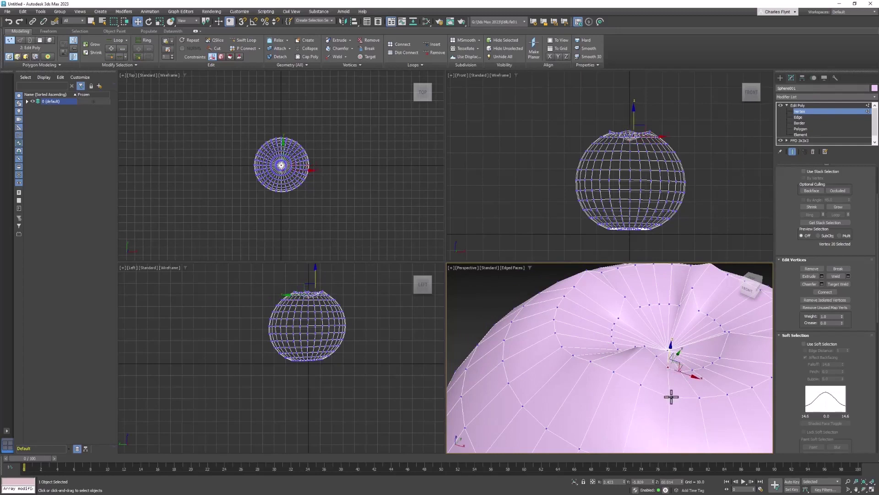
pyautogui.click(677, 376)
pyautogui.keyDown('alt'); pyautogui.moveTo(674, 379); pyautogui.dragTo(628, 372, button='middle'); pyautogui.keyUp('alt')
# Raise two neighbouring pairs of inner- and outer-ring vertices to form a ridge on the right side of the dimple
pyautogui.click(644, 369)
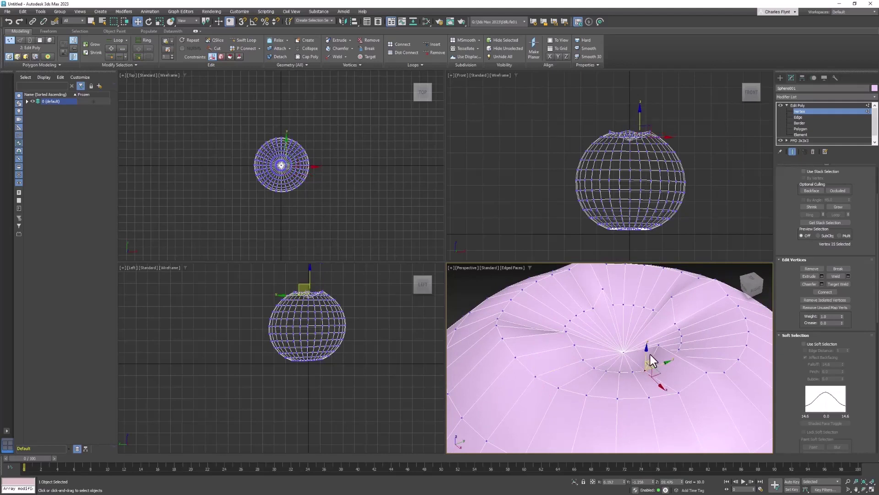
pyautogui.keyDown('ctrl'); pyautogui.click(661, 350); pyautogui.keyUp('ctrl')
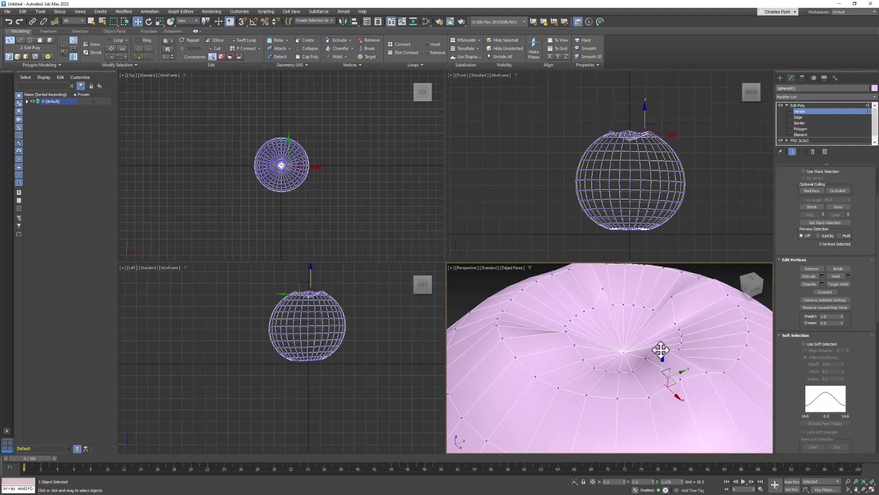
pyautogui.click(634, 371)
pyautogui.keyDown('ctrl'); pyautogui.click(650, 398); pyautogui.keyUp('ctrl')
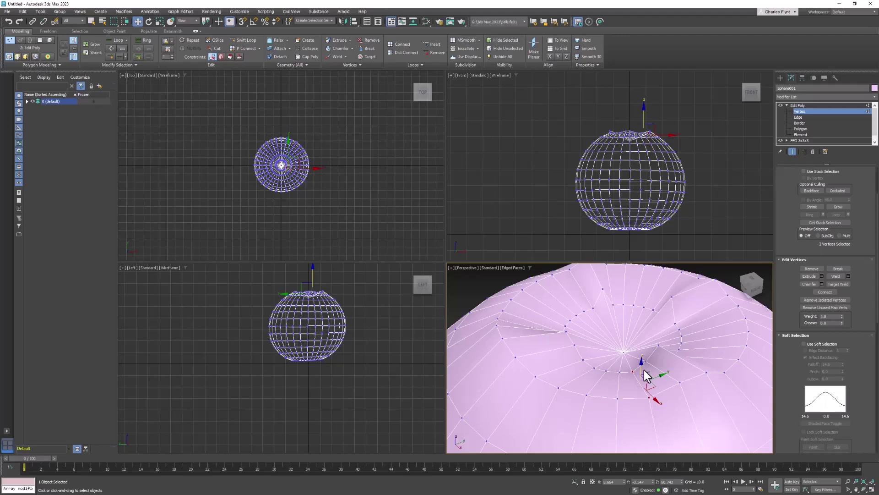
pyautogui.moveTo(642, 363); pyautogui.dragTo(661, 350)
# Select the inner-ring vertex beside the right-side ridge and raise it slightly
pyautogui.keyDown('alt'); pyautogui.moveTo(692, 377); pyautogui.dragTo(559, 388, button='middle'); pyautogui.keyUp('alt')
pyautogui.click(674, 370)
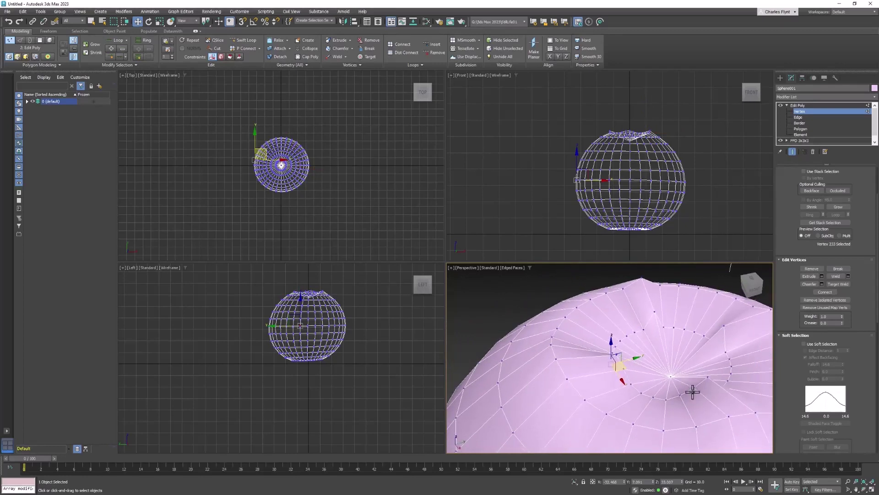
pyautogui.click(699, 374)
pyautogui.click(679, 395)
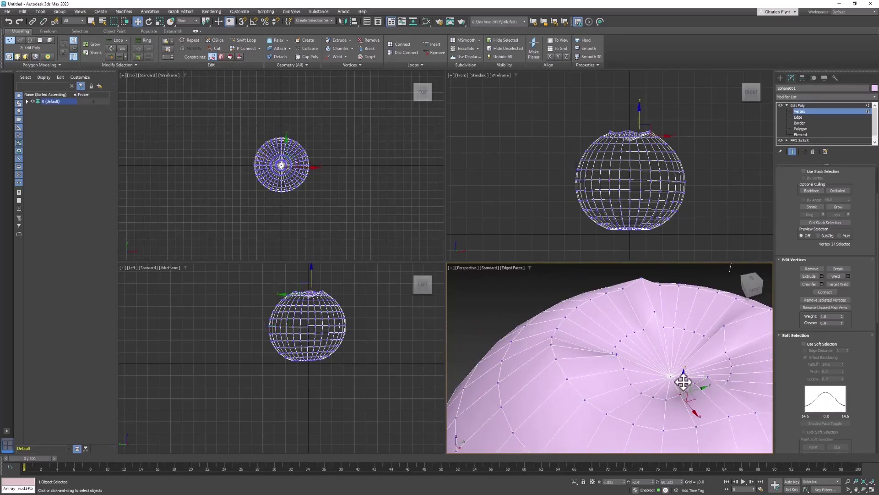
pyautogui.moveTo(683, 380); pyautogui.dragTo(683, 373)
# Vary the heights of neighbouring inner-ring vertices and an outer-ring vertex on the right-rear side of the dimple
pyautogui.keyDown('alt'); pyautogui.moveTo(701, 400); pyautogui.dragTo(614, 408, button='middle'); pyautogui.keyUp('alt')
pyautogui.click(612, 408)
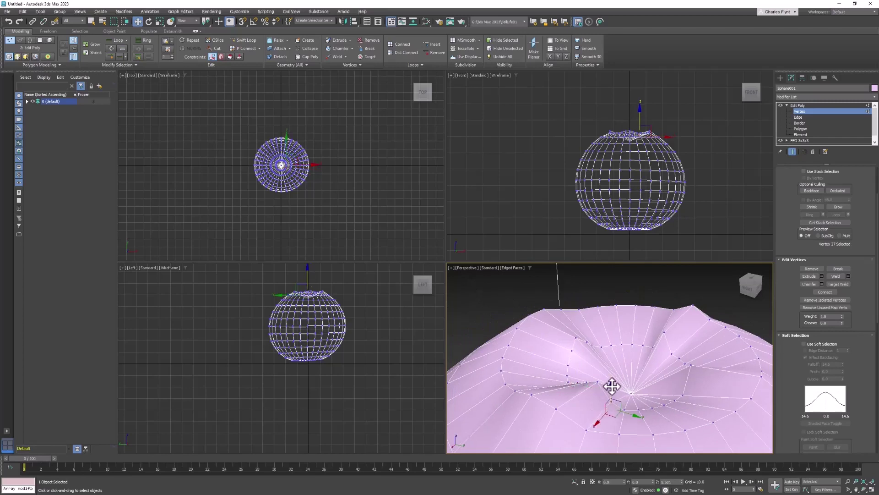
pyautogui.moveTo(613, 381); pyautogui.dragTo(609, 394)
pyautogui.click(586, 429)
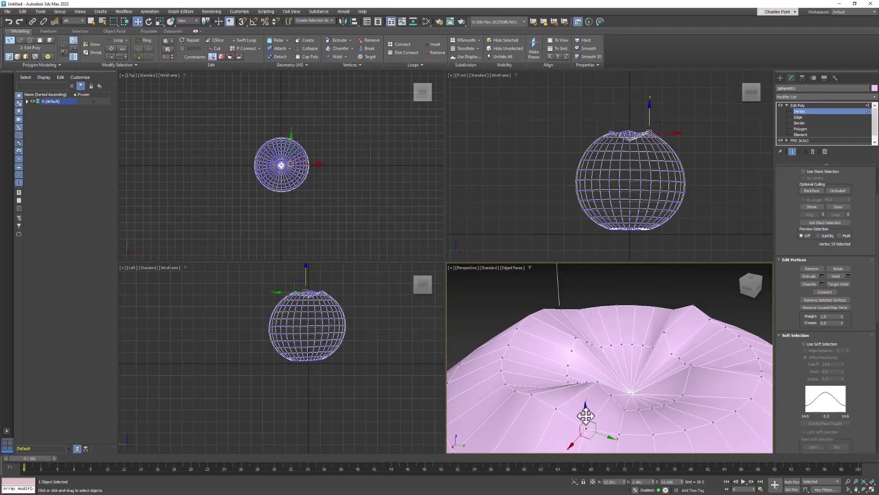
pyautogui.click(625, 409)
pyautogui.moveTo(625, 398); pyautogui.dragTo(625, 390)
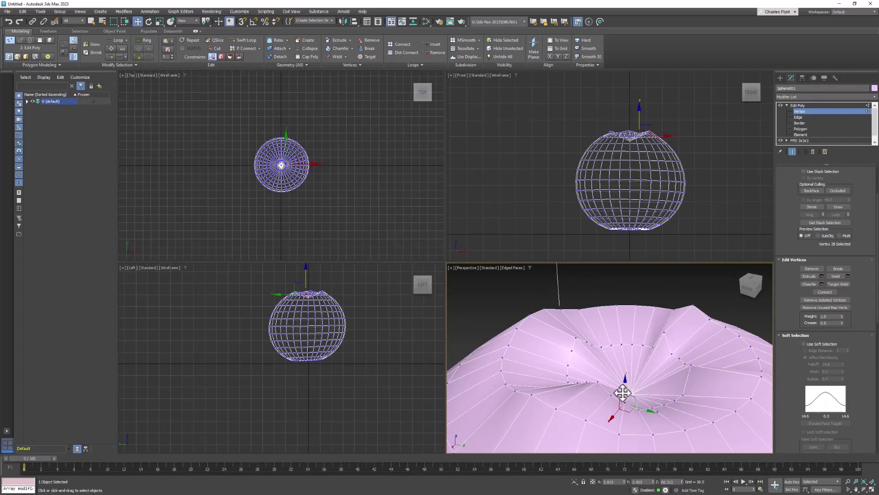
pyautogui.click(612, 394)
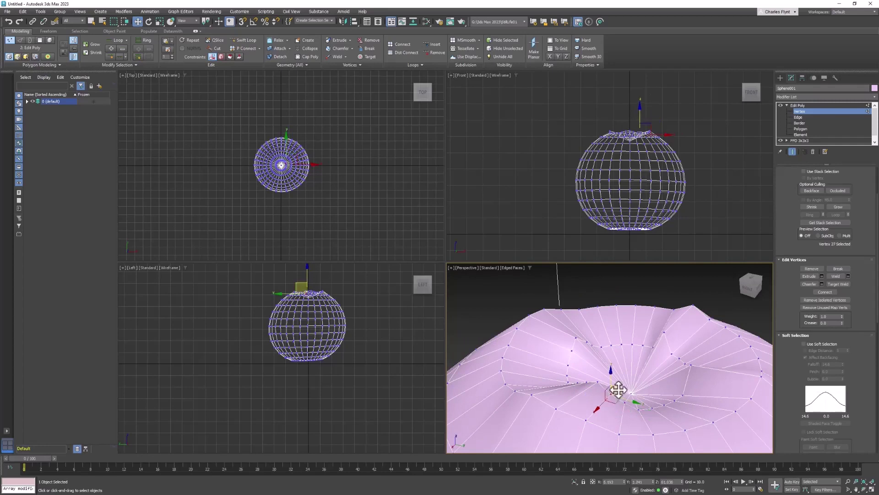
pyautogui.click(621, 432)
# Adjust the heights of outer-ring vertices individually along the right edge of the dimple
pyautogui.keyDown('alt'); pyautogui.moveTo(660, 422); pyautogui.dragTo(626, 414, button='middle'); pyautogui.keyUp('alt')
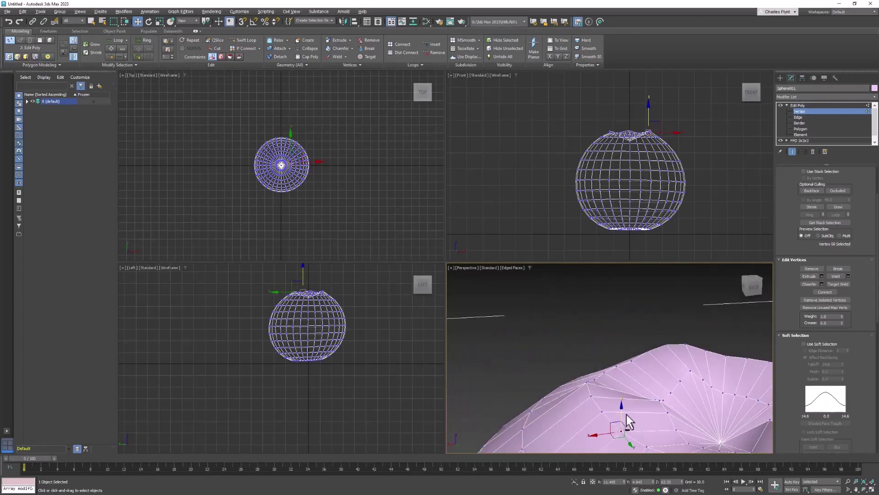
pyautogui.click(602, 398)
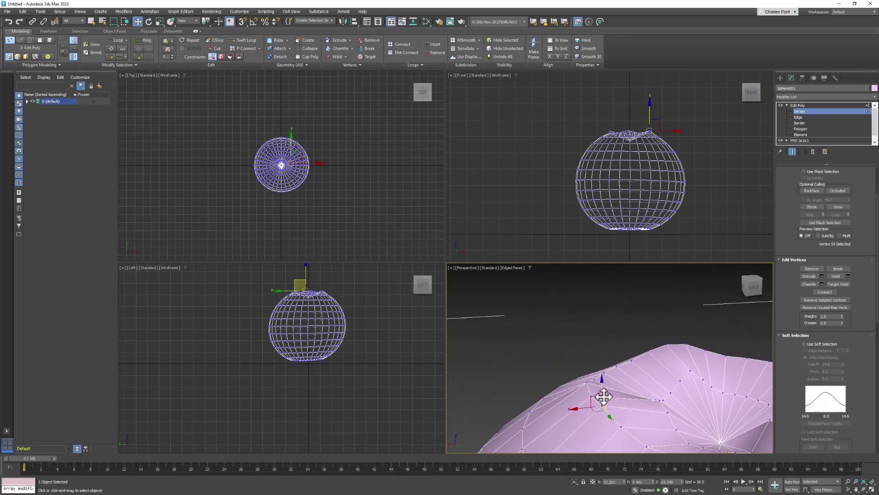
pyautogui.click(591, 396)
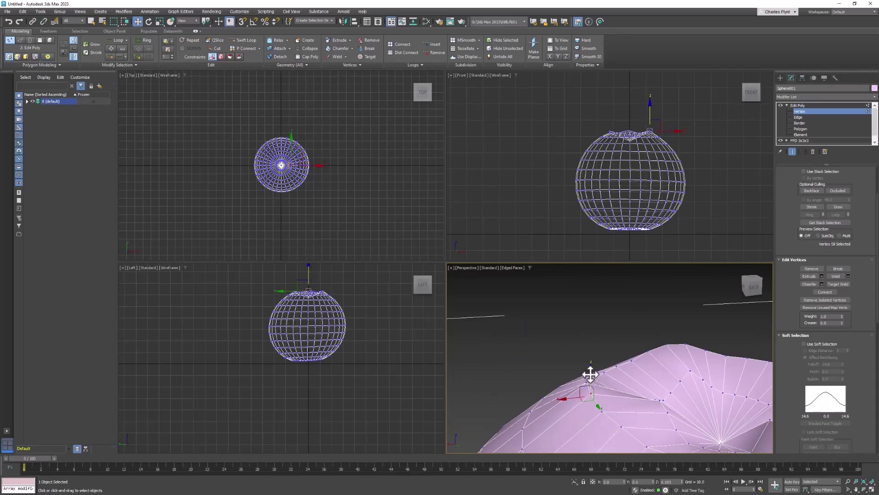
pyautogui.keyDown('alt'); pyautogui.moveTo(591, 375); pyautogui.dragTo(628, 380, button='middle'); pyautogui.keyUp('alt')
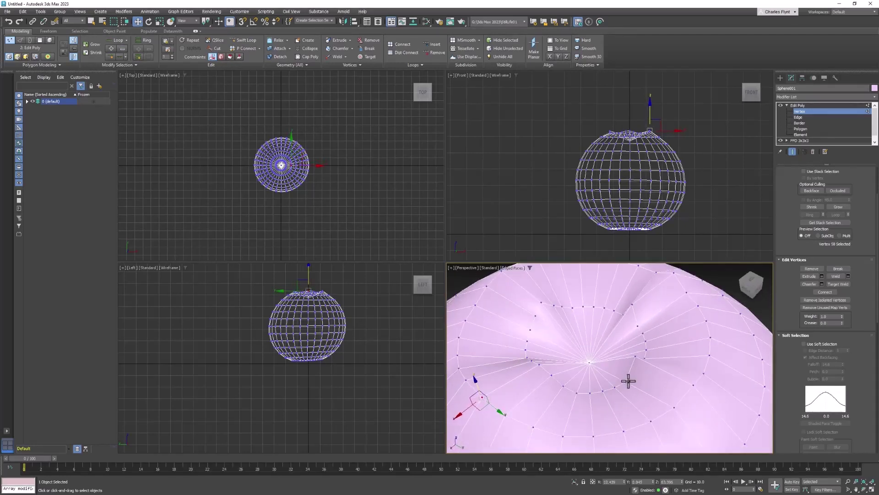
# Raise one inner-ring vertex on the back side of the dimple
pyautogui.click(628, 381)
pyautogui.moveTo(625, 364); pyautogui.dragTo(626, 369)
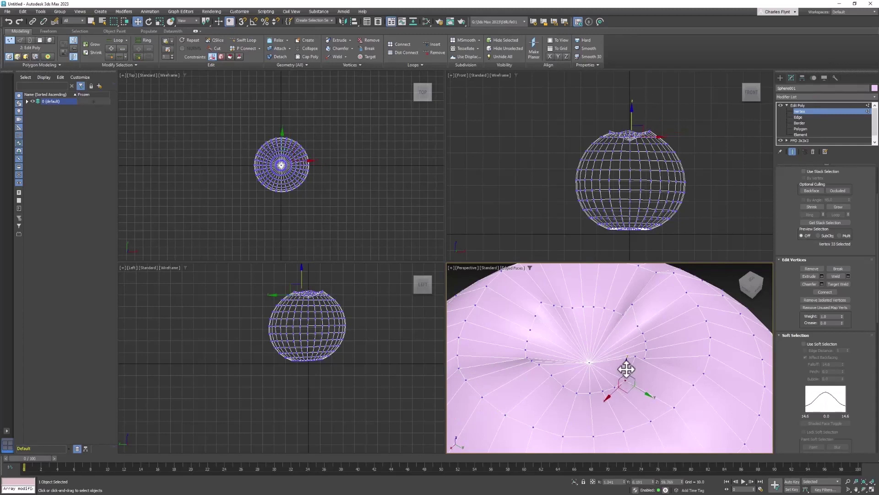
pyautogui.keyDown('alt'); pyautogui.moveTo(650, 382); pyautogui.dragTo(628, 362, button='middle'); pyautogui.keyUp('alt')
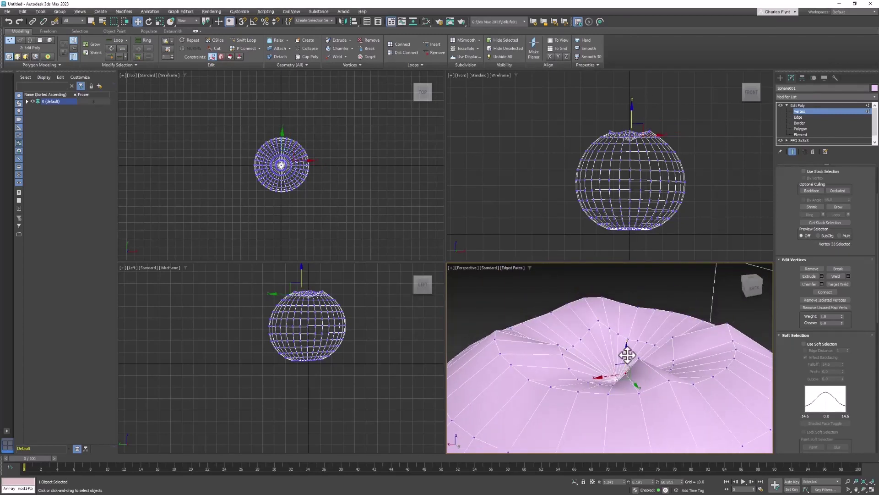
pyautogui.moveTo(628, 355); pyautogui.dragTo(627, 350)
# Raise two neighbouring outer-ring vertices individually on the back side of the dimple
pyautogui.click(640, 394)
pyautogui.click(642, 377)
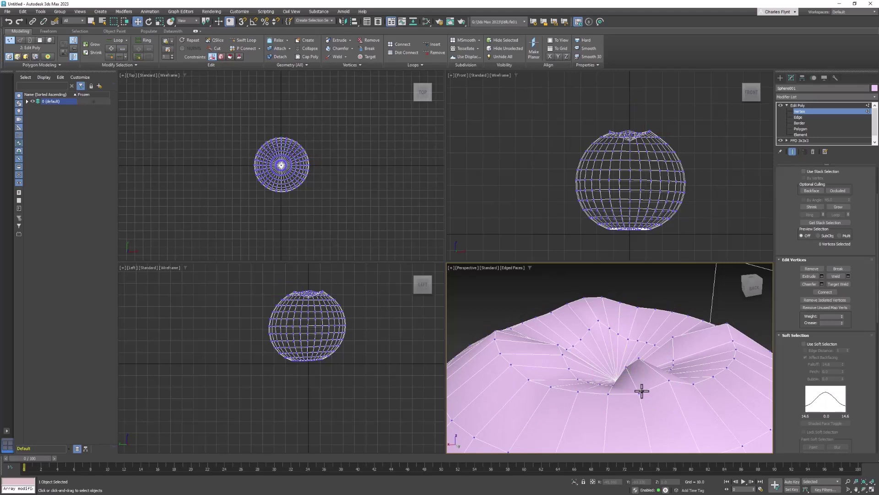
pyautogui.click(641, 391)
pyautogui.click(643, 380)
pyautogui.click(639, 390)
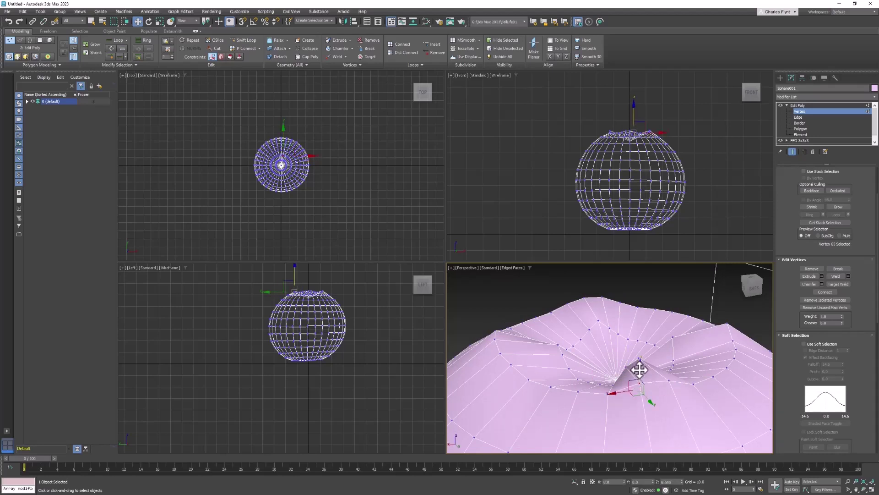
pyautogui.click(614, 382)
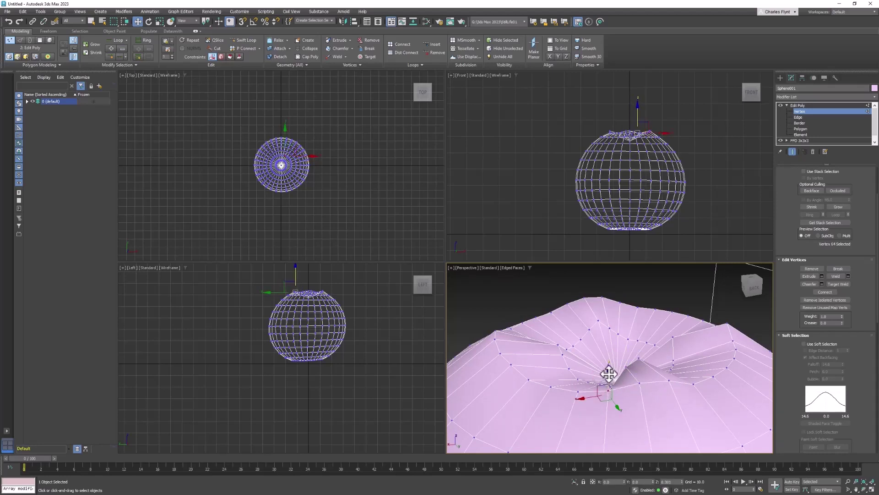
# Fine-tune the heights of two inner-ring vertices and an outer-ring vertex around the back ridge
pyautogui.keyDown('alt'); pyautogui.moveTo(609, 374); pyautogui.dragTo(634, 386, button='middle'); pyautogui.keyUp('alt')
pyautogui.click(576, 376)
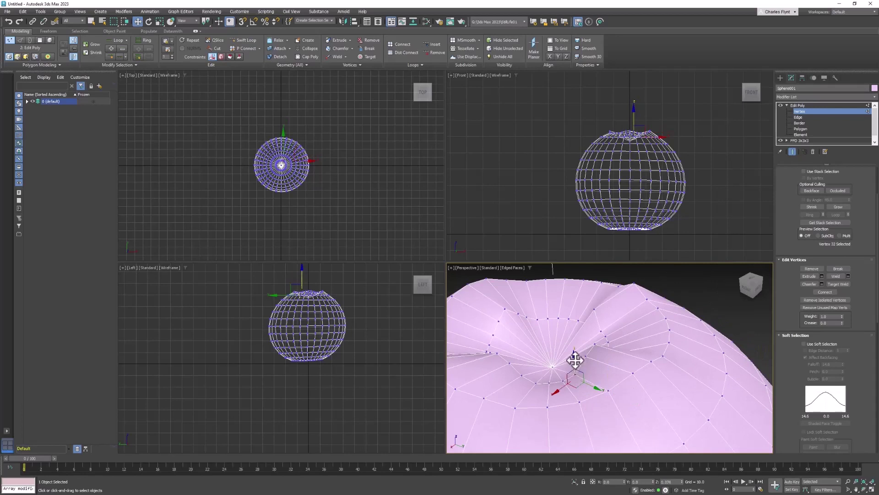
pyautogui.moveTo(621, 365)
pyautogui.keyDown('alt'); pyautogui.mouseDown(button='middle')
pyautogui.moveTo(569, 359)
pyautogui.moveTo(620, 379)
pyautogui.mouseUp(button='middle'); pyautogui.keyUp('alt')
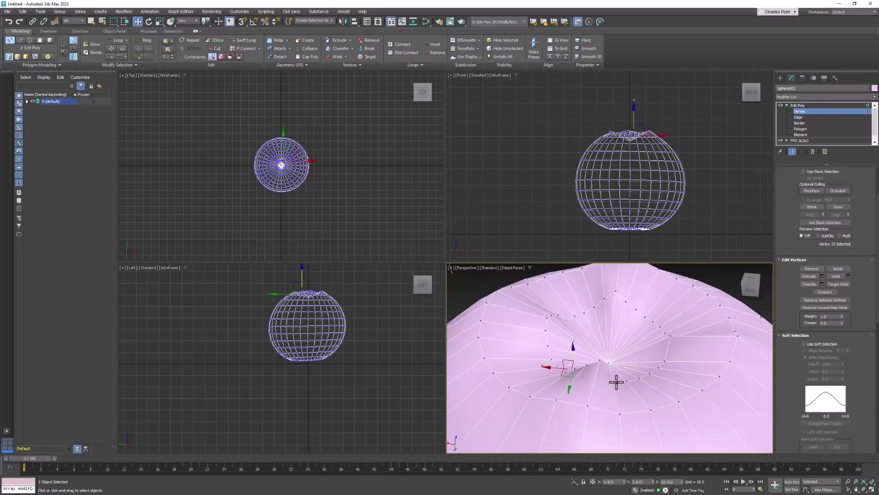
pyautogui.click(612, 363)
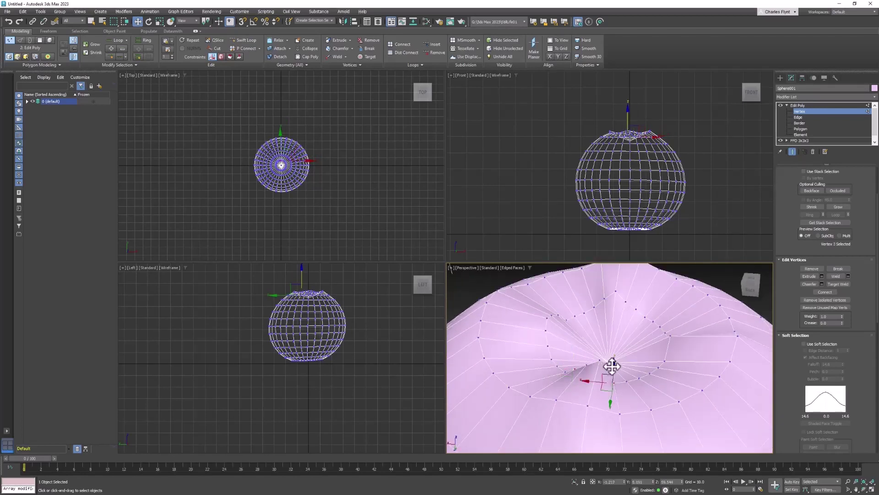
pyautogui.click(620, 406)
pyautogui.keyDown('alt'); pyautogui.moveTo(620, 394); pyautogui.dragTo(531, 402, button='middle'); pyautogui.keyUp('alt')
pyautogui.click(540, 383)
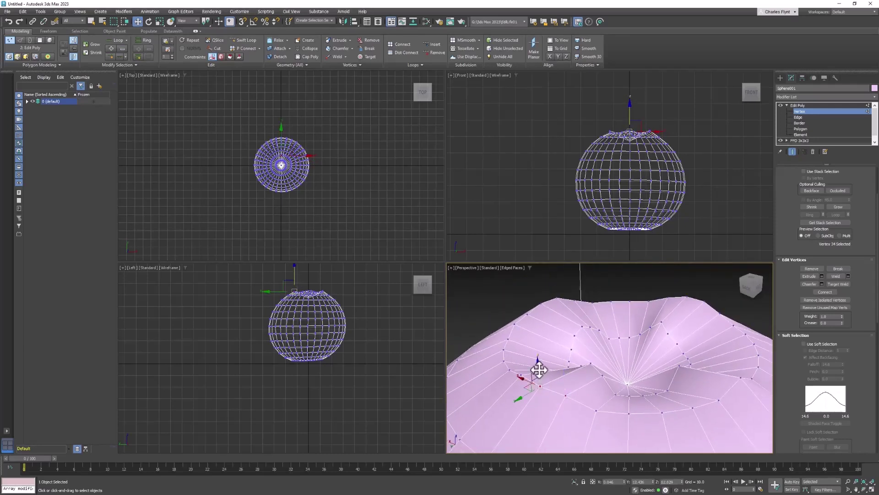
# Select two neighbouring vertices on the left side of the dimple and raise them together into a ridge
pyautogui.keyDown('alt'); pyautogui.moveTo(625, 393); pyautogui.dragTo(624, 424, button='middle'); pyautogui.keyUp('alt')
pyautogui.click(674, 406)
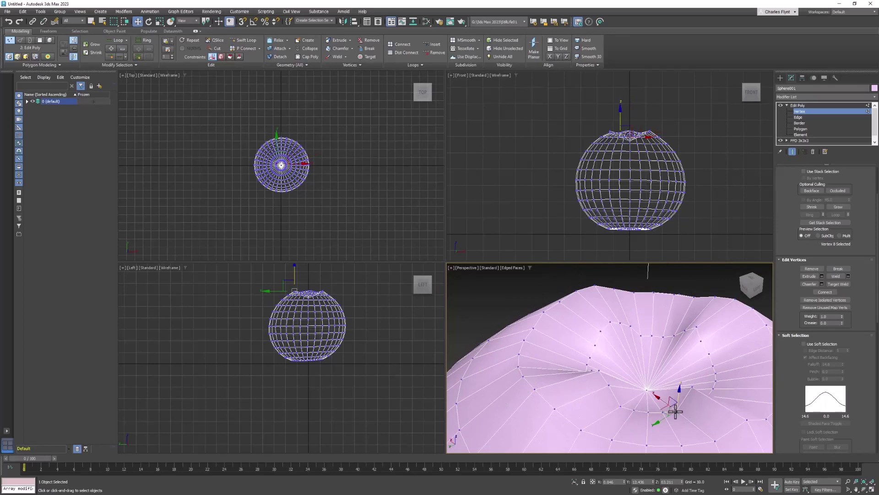
pyautogui.moveTo(675, 412); pyautogui.dragTo(697, 411)
pyautogui.keyDown('alt'); pyautogui.moveTo(697, 411); pyautogui.dragTo(641, 391, button='middle'); pyautogui.keyUp('alt')
pyautogui.keyDown('ctrl'); pyautogui.click(652, 405); pyautogui.keyUp('ctrl')
pyautogui.moveTo(637, 387); pyautogui.dragTo(637, 376)
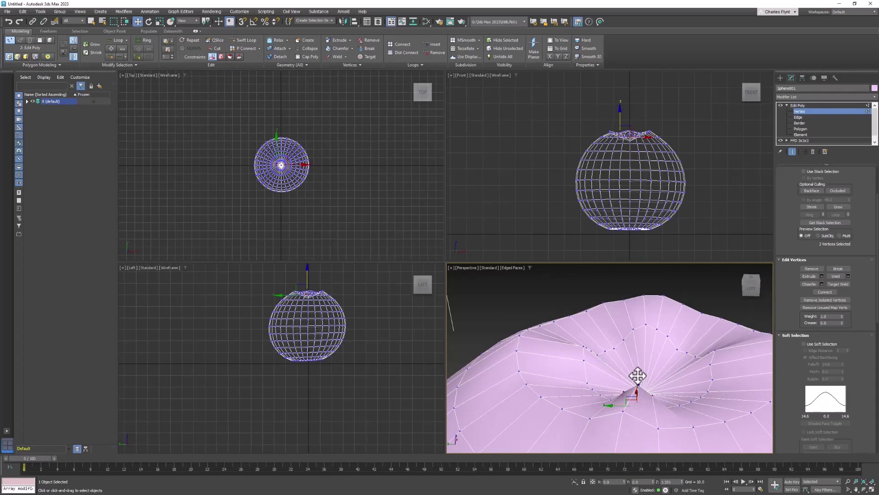
# Select the two outer-ring vertices flanking the left ridge and raise them slightly
pyautogui.click(660, 429)
pyautogui.keyDown('ctrl'); pyautogui.click(589, 418); pyautogui.keyUp('ctrl')
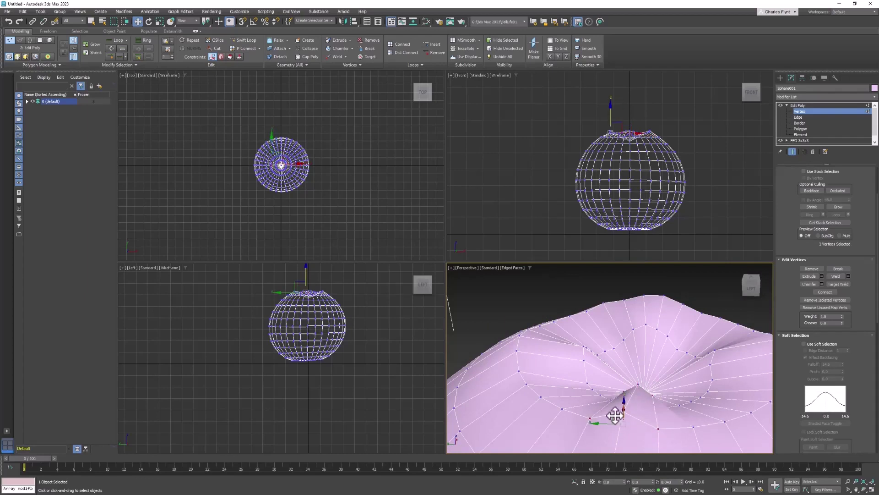
pyautogui.moveTo(624, 405); pyautogui.dragTo(627, 396)
# Raise an inner-ring vertex beside the left ridge and lower the dimple's centre vertex slightly
pyautogui.keyDown('alt'); pyautogui.moveTo(605, 428); pyautogui.dragTo(585, 422, button='middle'); pyautogui.keyUp('alt')
pyautogui.click(576, 393)
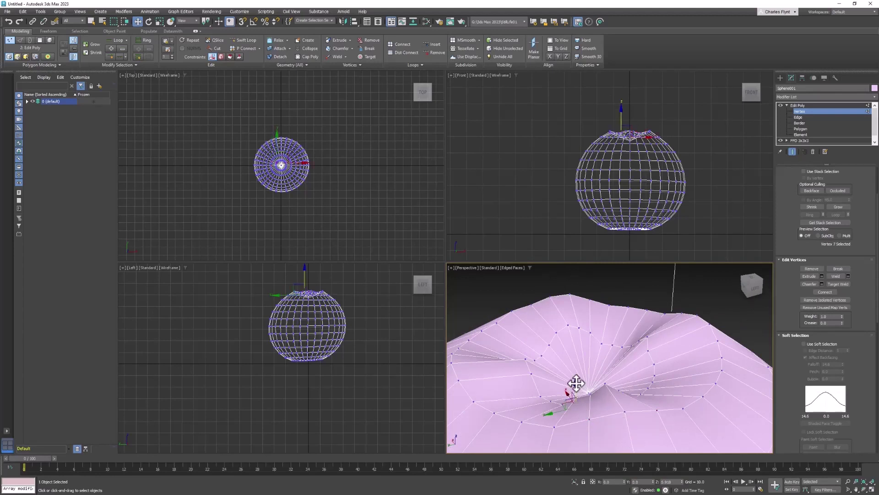
pyautogui.click(590, 394)
pyautogui.moveTo(588, 383); pyautogui.dragTo(590, 388)
# Raise an inner-ring vertex and an outer-ring vertex slightly on the left-rear side of the dimple
pyautogui.keyDown('alt'); pyautogui.moveTo(595, 409); pyautogui.dragTo(590, 419, button='middle'); pyautogui.keyUp('alt')
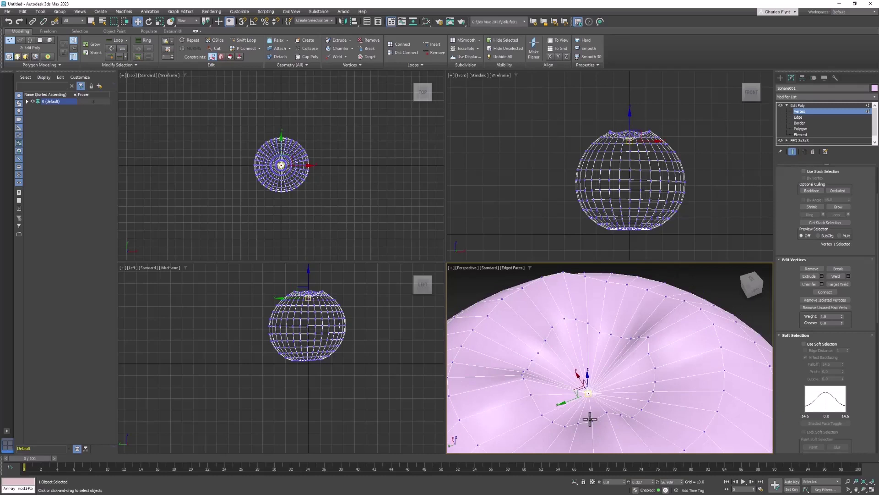
pyautogui.click(591, 418)
pyautogui.moveTo(593, 404); pyautogui.dragTo(593, 401)
pyautogui.keyDown('alt'); pyautogui.moveTo(595, 408); pyautogui.dragTo(610, 432, button='middle'); pyautogui.keyUp('alt')
pyautogui.click(614, 432)
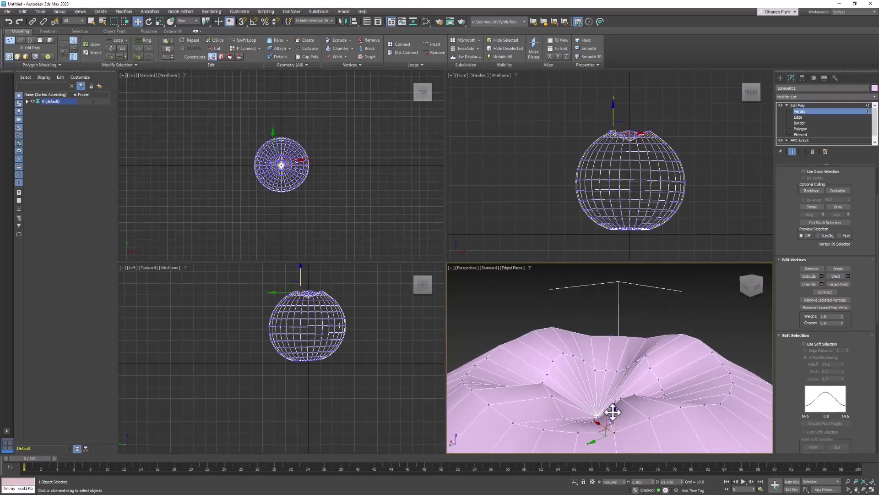
pyautogui.moveTo(613, 412); pyautogui.dragTo(613, 404)
# Adjust the heights of inner- and outer-ring vertices individually on the front-left side of the dimple
pyautogui.keyDown('alt'); pyautogui.moveTo(614, 404); pyautogui.dragTo(548, 419, button='middle'); pyautogui.keyUp('alt')
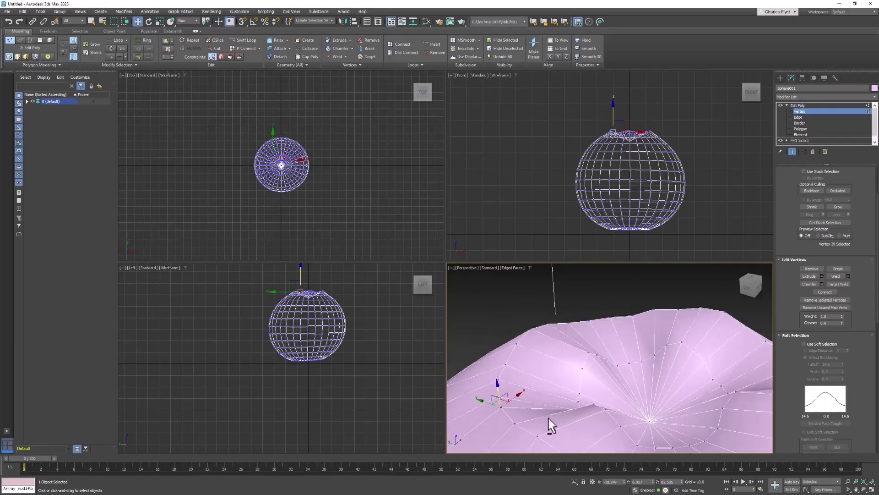
pyautogui.moveTo(643, 436); pyautogui.dragTo(616, 394, button='middle')
pyautogui.click(604, 394)
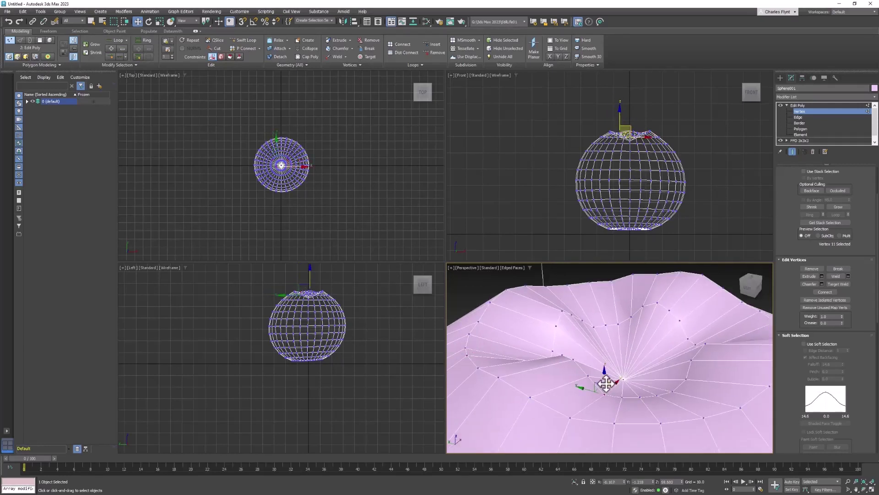
pyautogui.click(573, 415)
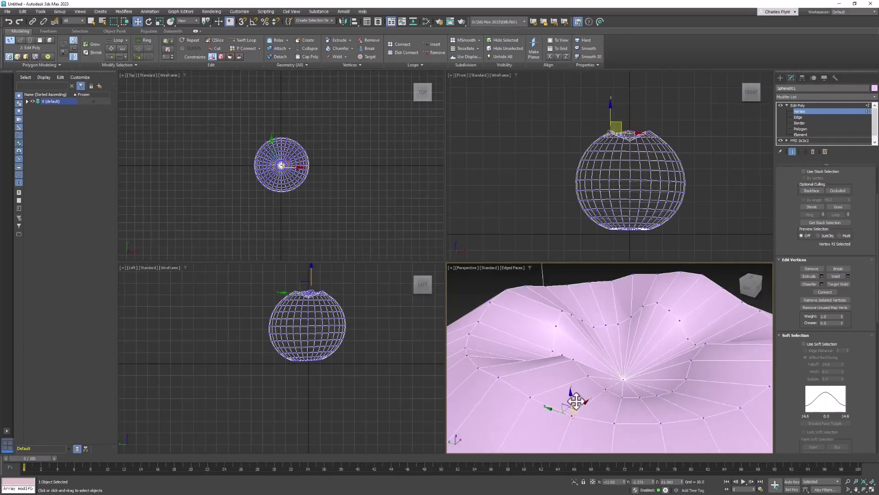
pyautogui.click(587, 373)
pyautogui.click(529, 394)
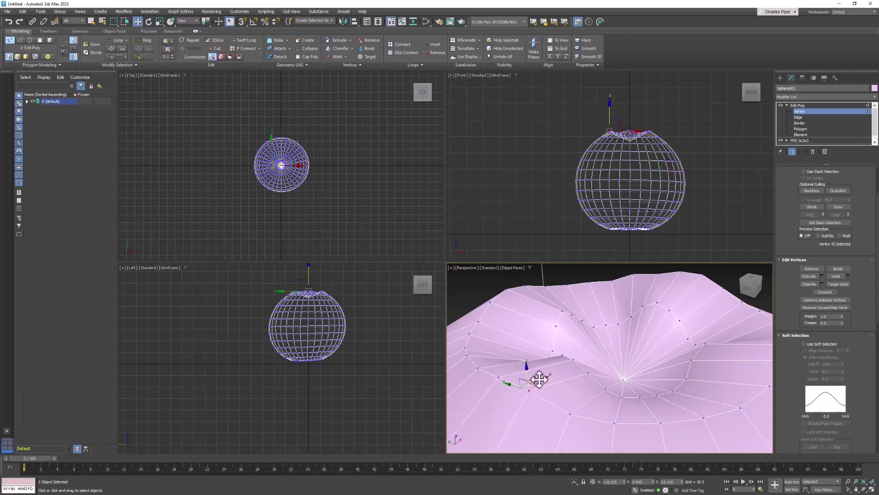
# Adjust the heights of individual outer-ring vertices along the front-right side of the top dimple
pyautogui.scroll(-6, 591, 392)
pyautogui.keyDown('alt'); pyautogui.moveTo(624, 429); pyautogui.dragTo(589, 412, button='middle'); pyautogui.keyUp('alt')
pyautogui.scroll(5, 620, 409)
pyautogui.click(589, 403)
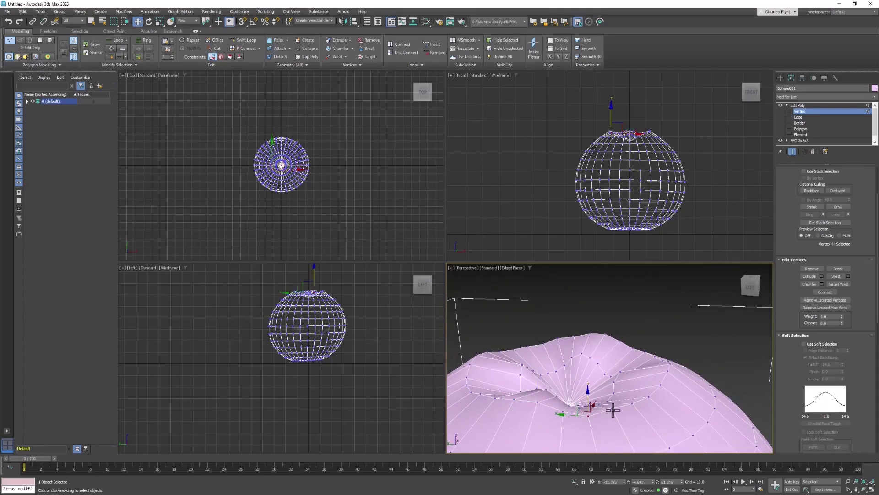
pyautogui.click(612, 392)
pyautogui.click(632, 388)
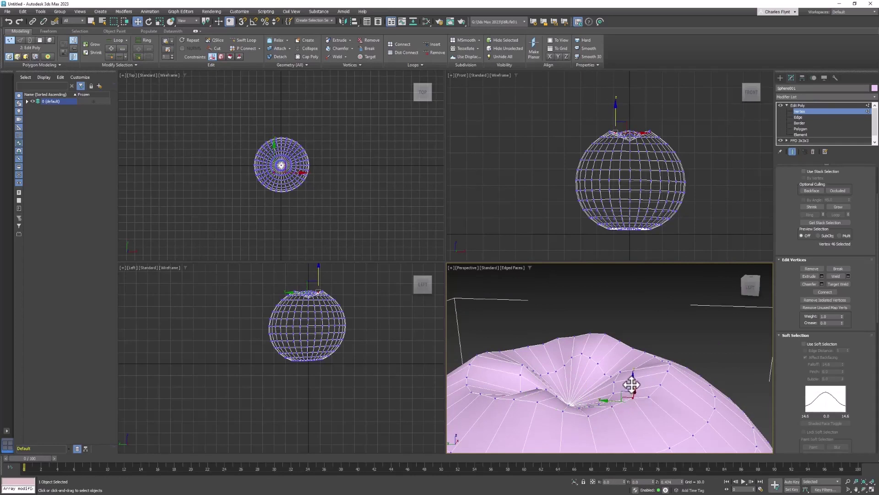
# Select inner-ring vertices individually on the right side of the top dimple and raise them slightly
pyautogui.keyDown('alt'); pyautogui.moveTo(631, 385); pyautogui.dragTo(583, 402, button='middle'); pyautogui.keyUp('alt')
pyautogui.click(575, 401)
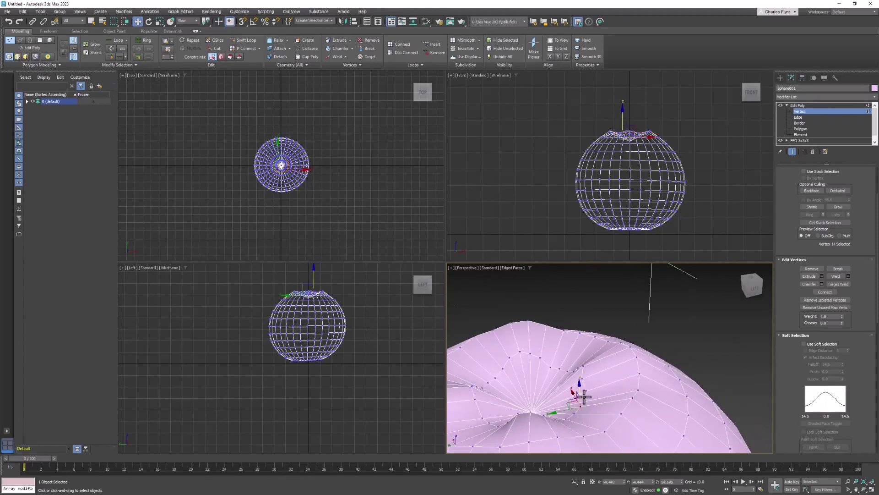
pyautogui.click(575, 412)
pyautogui.keyDown('alt'); pyautogui.moveTo(645, 413); pyautogui.dragTo(577, 413, button='middle'); pyautogui.keyUp('alt')
pyautogui.moveTo(574, 397)
pyautogui.mouseDown()
pyautogui.moveTo(576, 408)
pyautogui.moveTo(574, 389)
pyautogui.mouseUp()
# Leave vertex editing and add a TurboSmooth modifier above Edit Poly on the orange
pyautogui.keyDown('alt'); pyautogui.moveTo(634, 414); pyautogui.dragTo(637, 358, button='middle'); pyautogui.keyUp('alt')
pyautogui.scroll(-2, 604, 416)
pyautogui.scroll(-5, 634, 367)
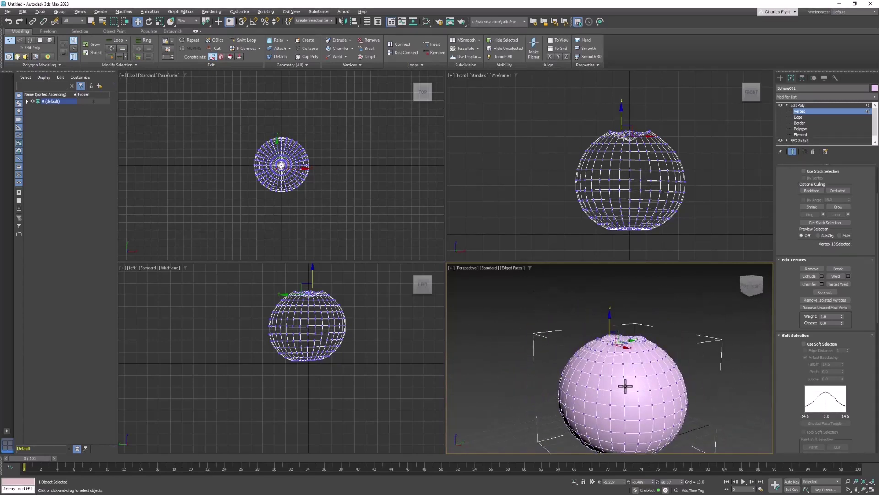
pyautogui.scroll(3, 847, 257)
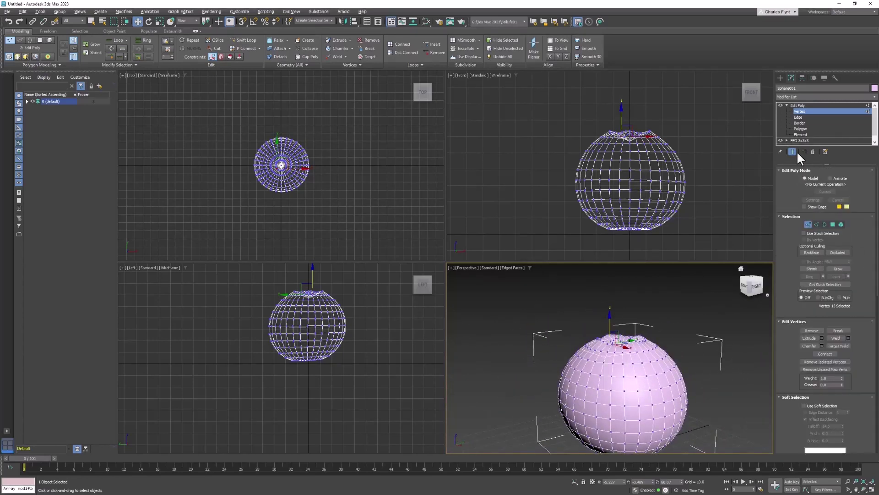
pyautogui.click(799, 106)
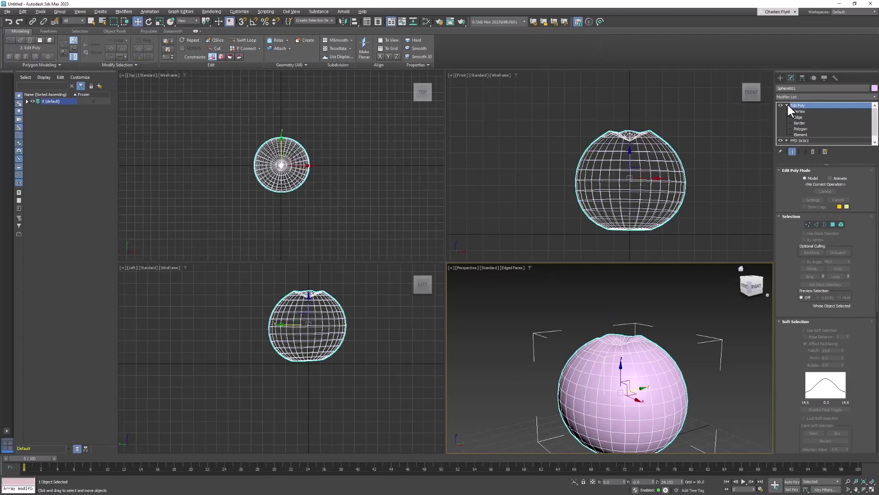
pyautogui.click(787, 105)
pyautogui.click(801, 96)
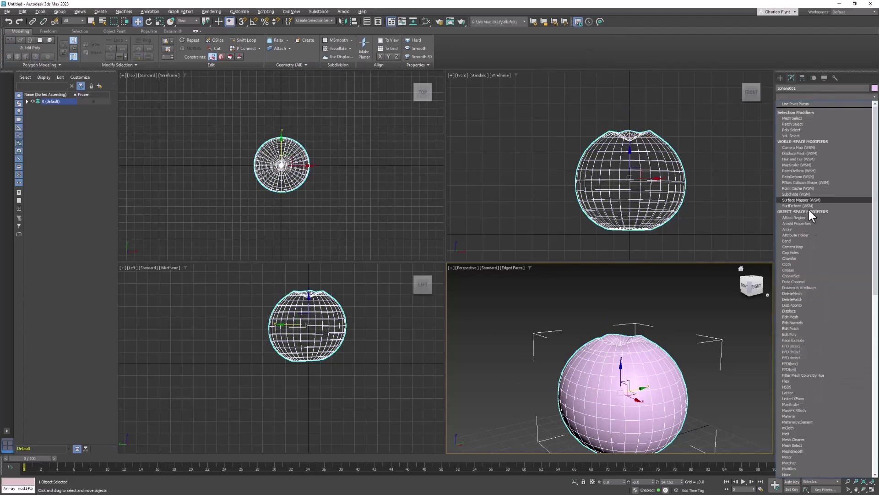
pyautogui.scroll(-10, 820, 366)
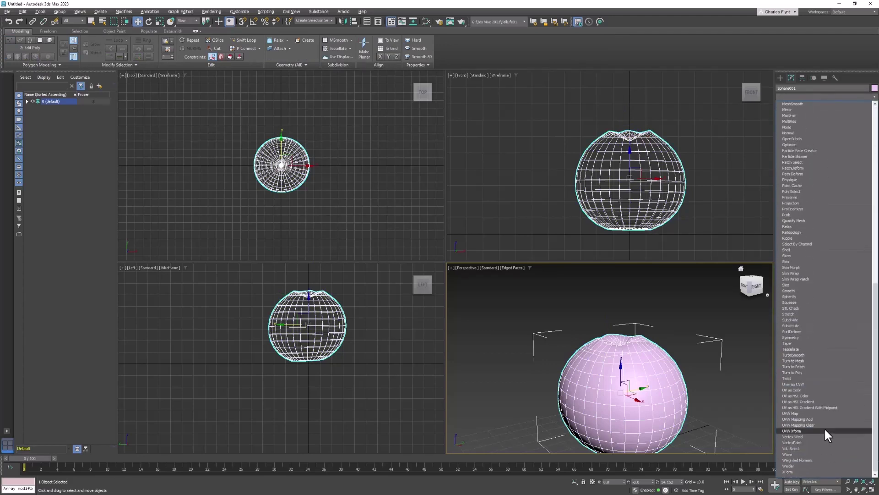
pyautogui.click(809, 355)
# Turn off the TurboSmooth modifier's display and return to the Edit Poly modifier's vertex level
pyautogui.scroll(4, 613, 367)
pyautogui.moveTo(613, 365); pyautogui.dragTo(596, 326, button='middle')
pyautogui.scroll(-8, 636, 394)
pyautogui.scroll(4, 609, 390)
pyautogui.scroll(2, 597, 339)
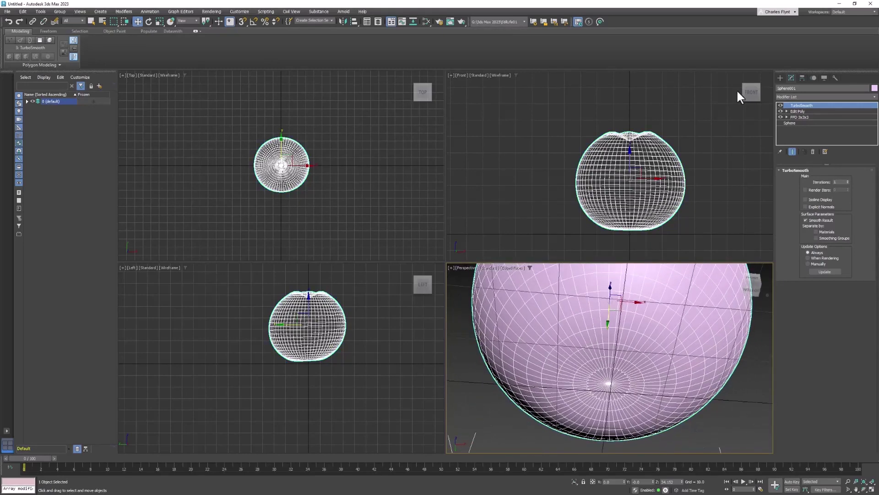
pyautogui.click(798, 111)
pyautogui.click(786, 110)
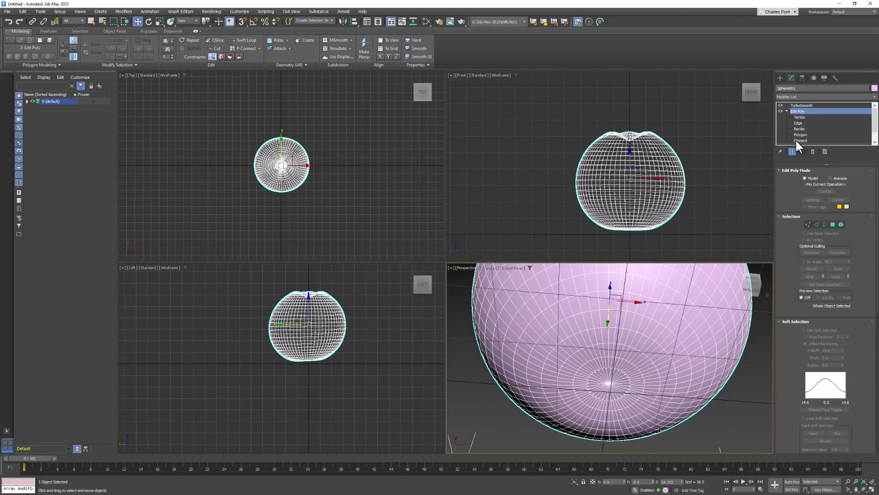
pyautogui.click(780, 105)
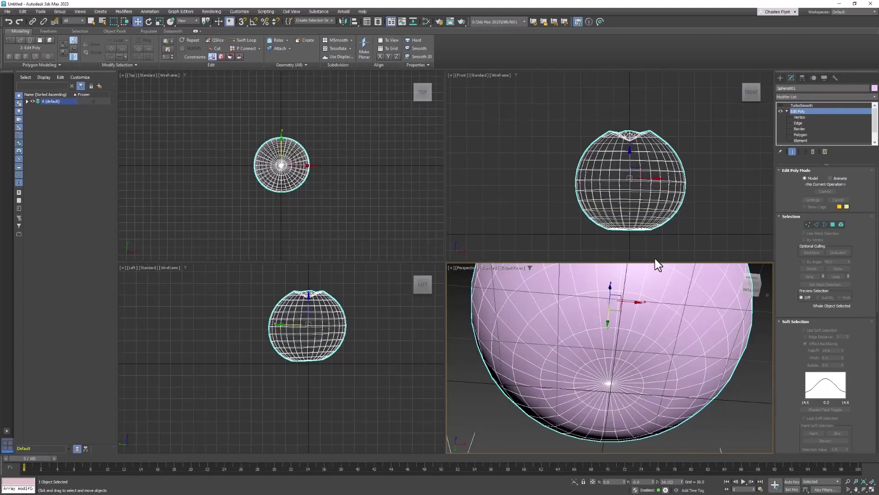
pyautogui.click(808, 224)
# Select four spaced vertices on the inner ring of the orange's underside and lower them slightly to form ridges
pyautogui.scroll(5, 609, 374)
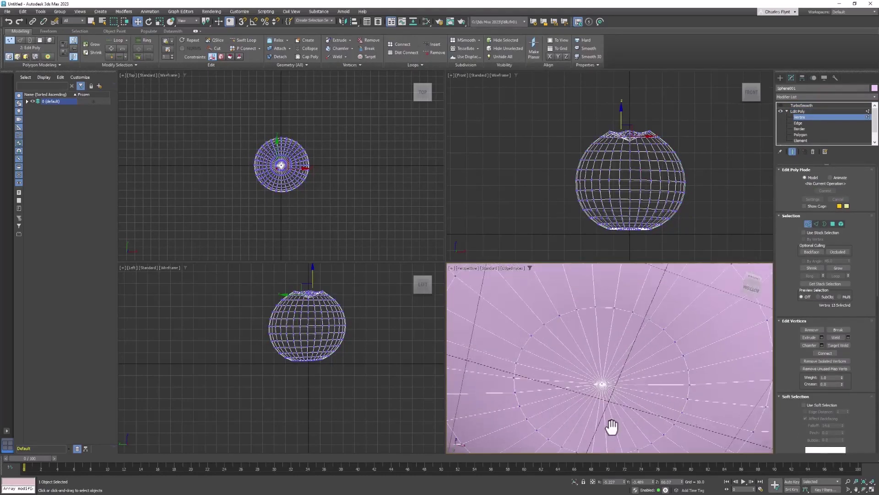
pyautogui.click(632, 310)
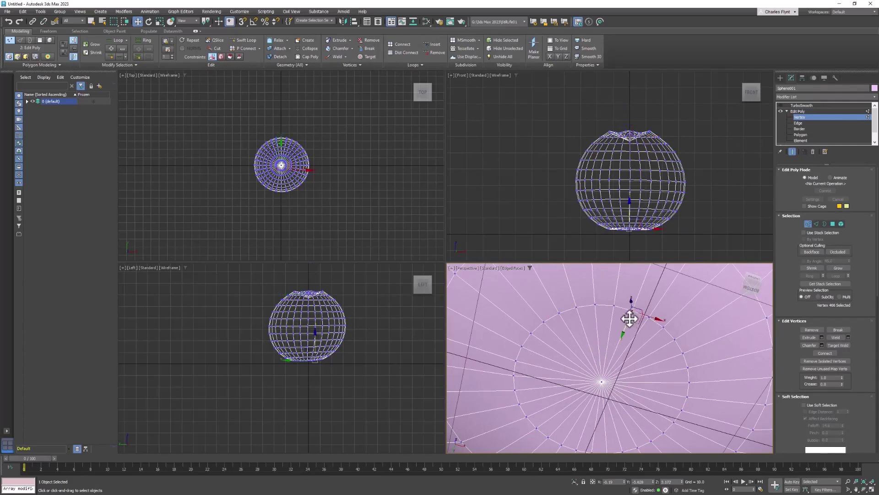
pyautogui.click(520, 345)
pyautogui.moveTo(568, 384); pyautogui.dragTo(564, 336, button='middle')
pyautogui.keyDown('ctrl'); pyautogui.click(556, 402); pyautogui.keyUp('ctrl')
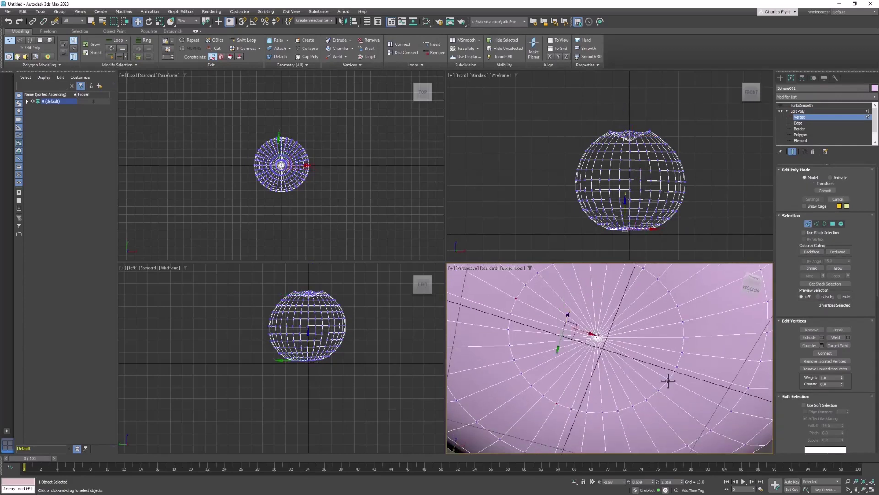
pyautogui.keyDown('ctrl'); pyautogui.click(682, 352); pyautogui.keyUp('ctrl')
pyautogui.keyDown('alt'); pyautogui.moveTo(632, 382); pyautogui.dragTo(612, 369, button='middle'); pyautogui.keyUp('alt')
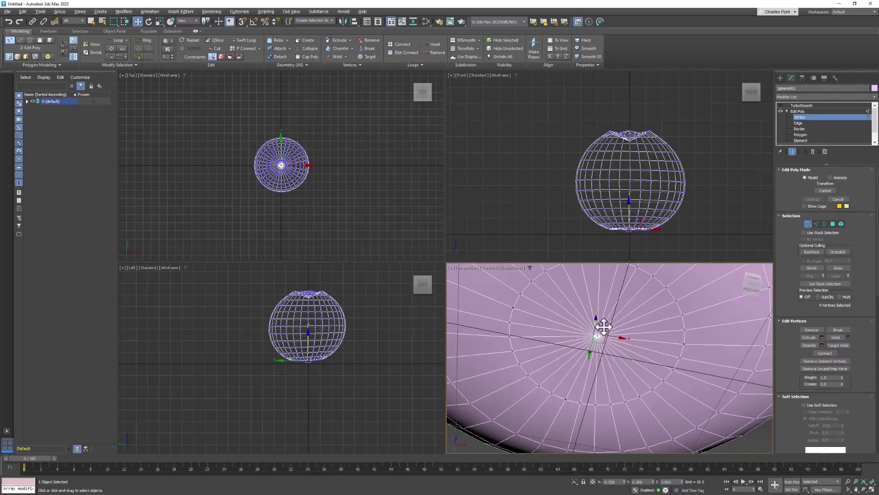
pyautogui.moveTo(593, 312); pyautogui.dragTo(595, 335)
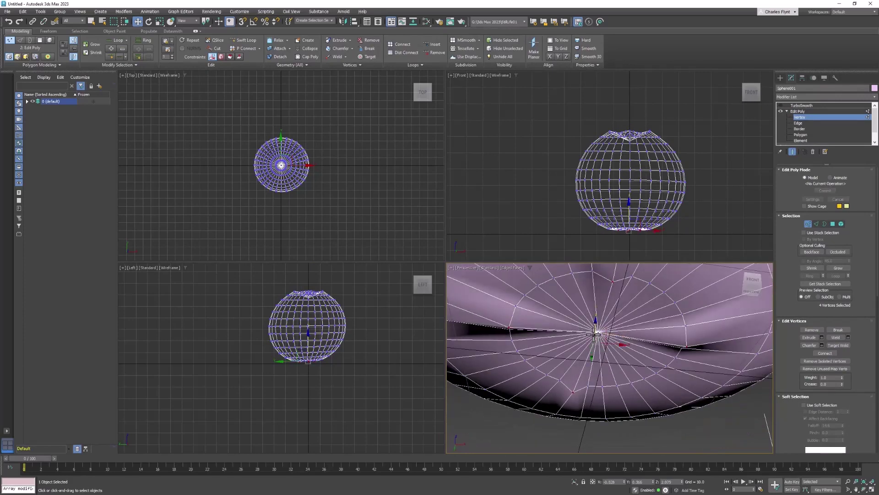
pyautogui.keyDown('alt'); pyautogui.moveTo(594, 334); pyautogui.dragTo(655, 383, button='middle'); pyautogui.keyUp('alt')
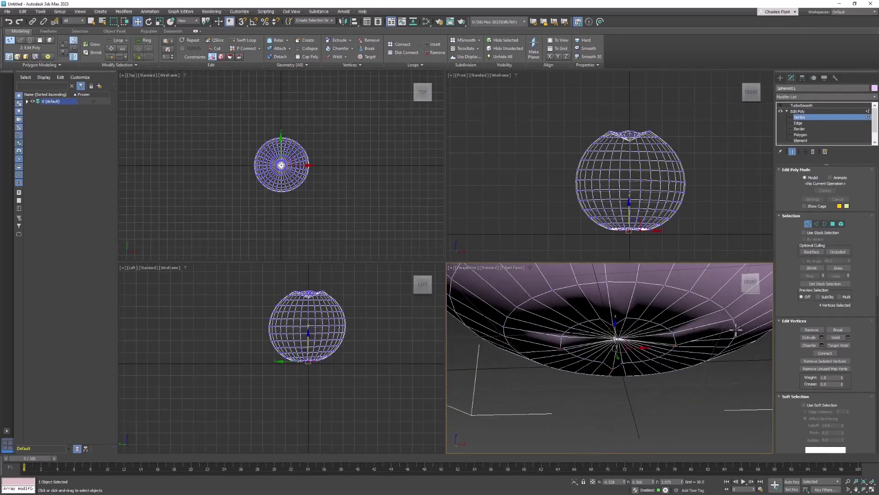
pyautogui.click(736, 329)
pyautogui.keyDown('alt'); pyautogui.moveTo(468, 331); pyautogui.dragTo(512, 322, button='middle'); pyautogui.keyUp('alt')
pyautogui.keyDown('ctrl'); pyautogui.click(495, 303); pyautogui.keyUp('ctrl')
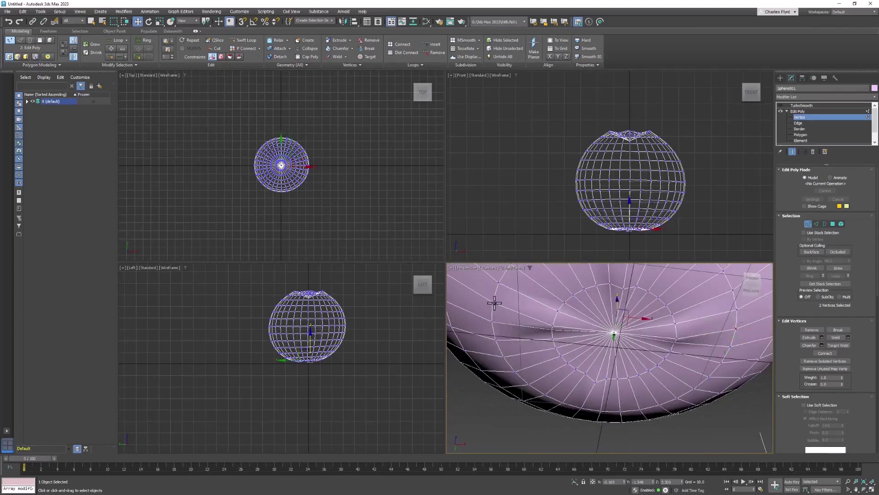
pyautogui.keyDown('alt'); pyautogui.moveTo(600, 386); pyautogui.dragTo(594, 418, button='middle'); pyautogui.keyUp('alt')
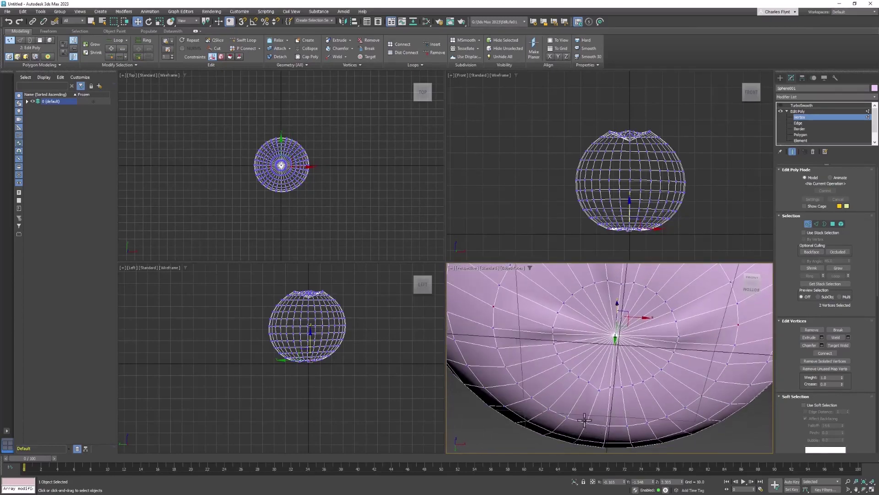
pyautogui.keyDown('ctrl'); pyautogui.click(584, 419); pyautogui.keyUp('ctrl')
pyautogui.keyDown('alt'); pyautogui.moveTo(678, 377); pyautogui.dragTo(633, 341, button='middle'); pyautogui.keyUp('alt')
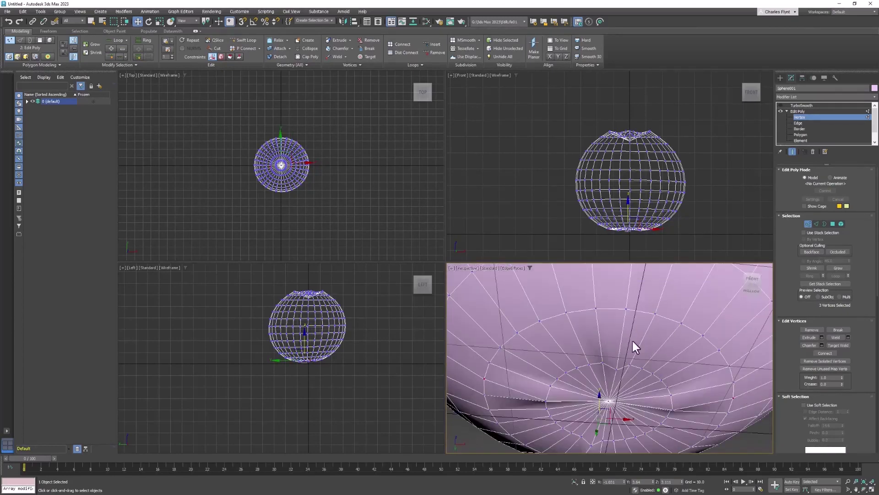
pyautogui.keyDown('ctrl'); pyautogui.click(626, 310); pyautogui.keyUp('ctrl')
pyautogui.keyDown('alt'); pyautogui.moveTo(625, 310); pyautogui.dragTo(595, 377, button='middle'); pyautogui.keyUp('alt')
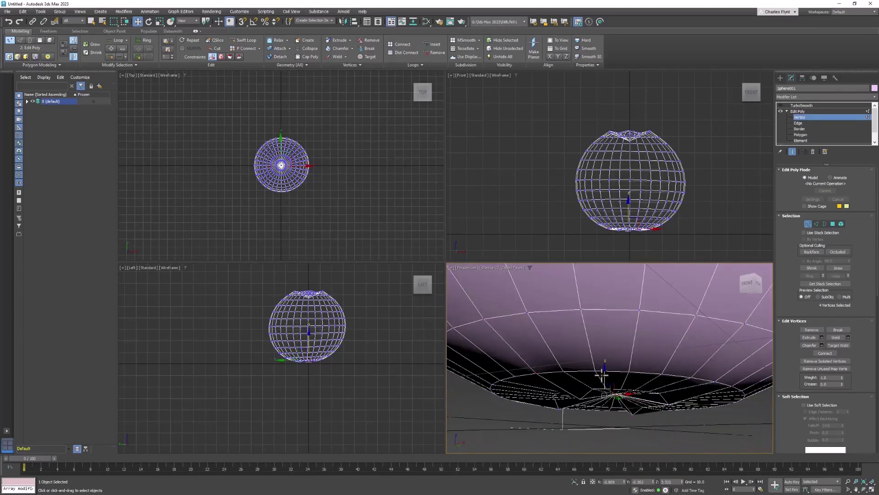
pyautogui.click(601, 375)
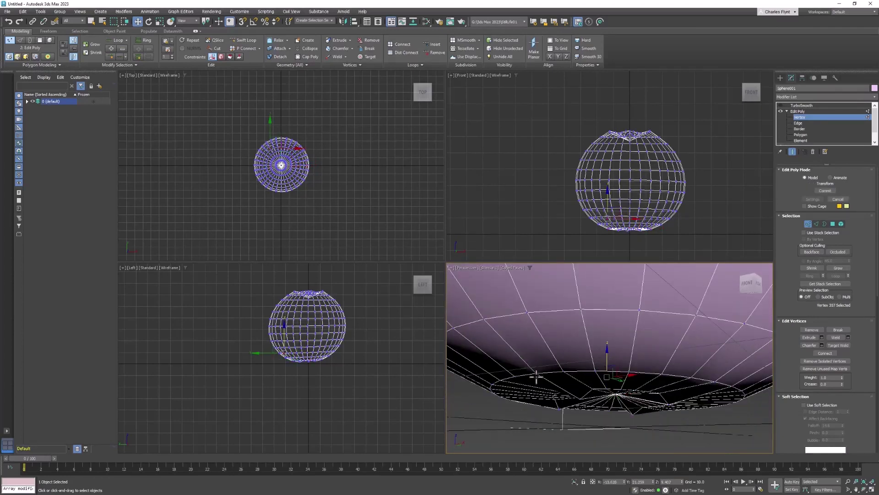
pyautogui.keyDown('ctrl'); pyautogui.click(647, 374); pyautogui.keyUp('ctrl')
pyautogui.keyDown('alt'); pyautogui.moveTo(647, 374); pyautogui.dragTo(630, 405, button='middle'); pyautogui.keyUp('alt')
pyautogui.hotkey('ctrl', 'z')
# Select the four outer-ring vertices in line with the underside ridges and adjust their height together
pyautogui.click(626, 407)
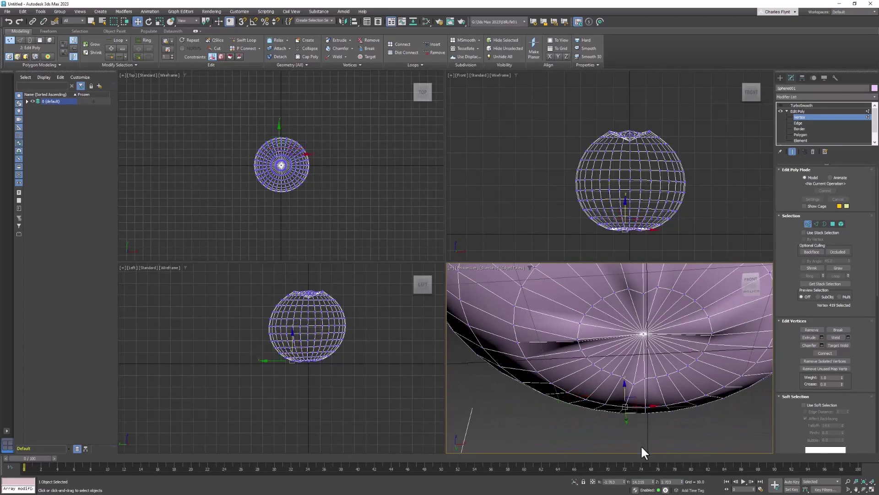
pyautogui.keyDown('alt'); pyautogui.moveTo(546, 384); pyautogui.dragTo(539, 384, button='middle'); pyautogui.keyUp('alt')
pyautogui.keyDown('ctrl'); pyautogui.click(516, 349); pyautogui.keyUp('ctrl')
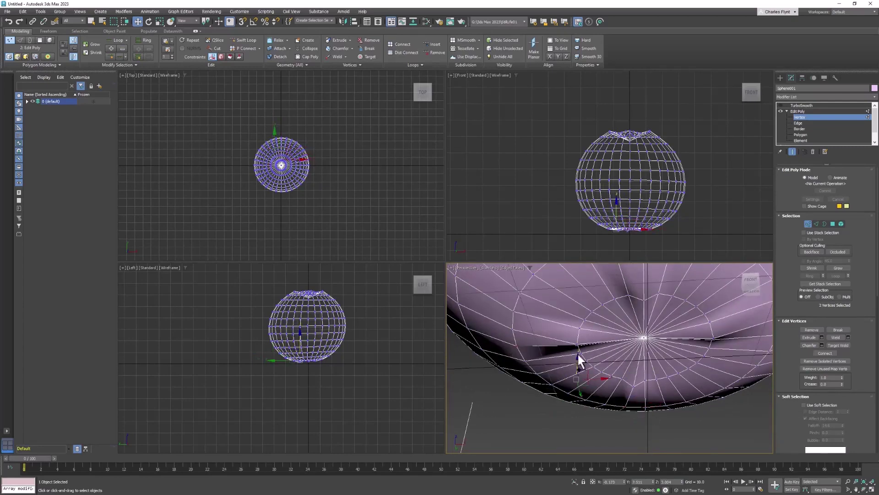
pyautogui.keyDown('alt'); pyautogui.moveTo(579, 355); pyautogui.dragTo(613, 351, button='middle'); pyautogui.keyUp('alt')
pyautogui.keyDown('ctrl'); pyautogui.click(609, 312); pyautogui.keyUp('ctrl')
pyautogui.keyDown('alt'); pyautogui.moveTo(723, 388); pyautogui.dragTo(685, 415, button='middle'); pyautogui.keyUp('alt')
pyautogui.keyDown('ctrl'); pyautogui.click(707, 337); pyautogui.keyUp('ctrl')
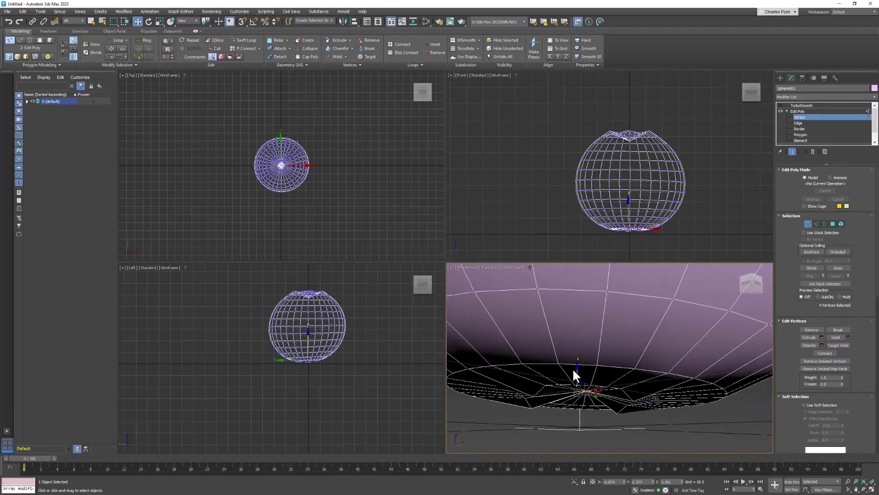
pyautogui.keyDown('alt'); pyautogui.moveTo(576, 370); pyautogui.dragTo(652, 379, button='middle'); pyautogui.keyUp('alt')
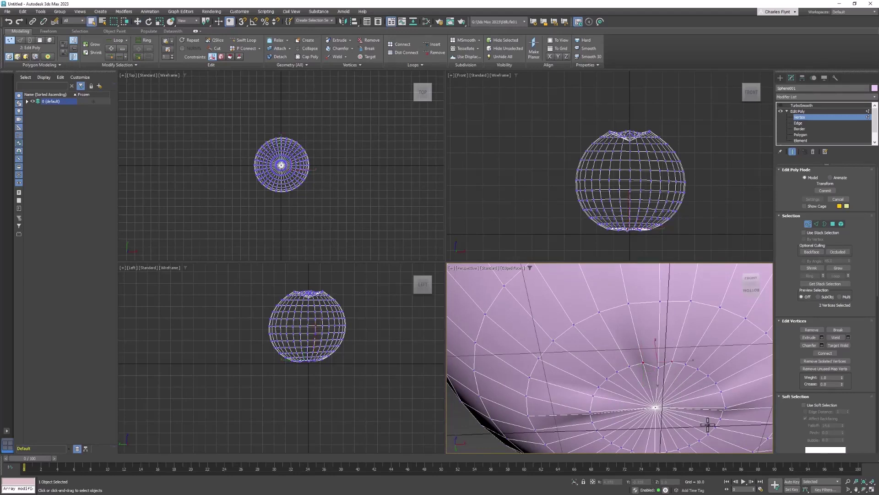
# Lower the two inner-ring vertices flanking the first underside ridge slightly
pyautogui.keyDown('alt'); pyautogui.moveTo(695, 418); pyautogui.dragTo(671, 375, button='middle'); pyautogui.keyUp('alt')
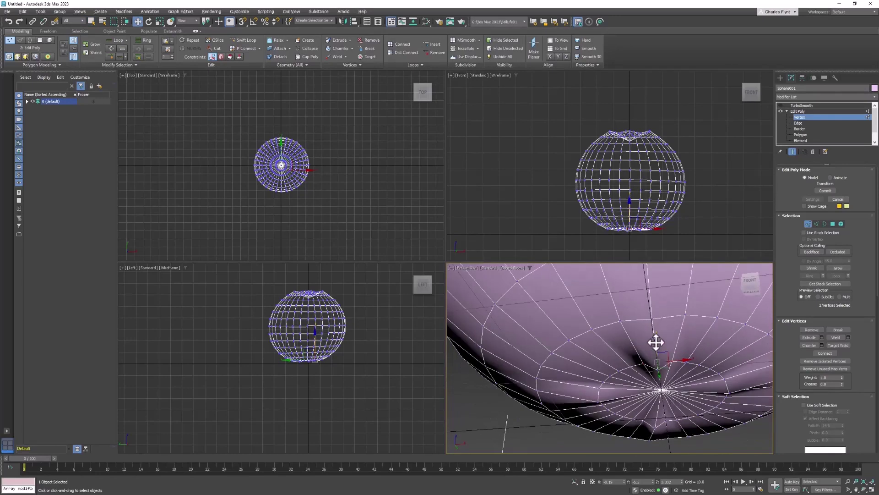
pyautogui.moveTo(655, 344); pyautogui.dragTo(656, 349)
pyautogui.keyDown('alt'); pyautogui.moveTo(657, 394); pyautogui.dragTo(648, 360, button='middle'); pyautogui.keyUp('alt')
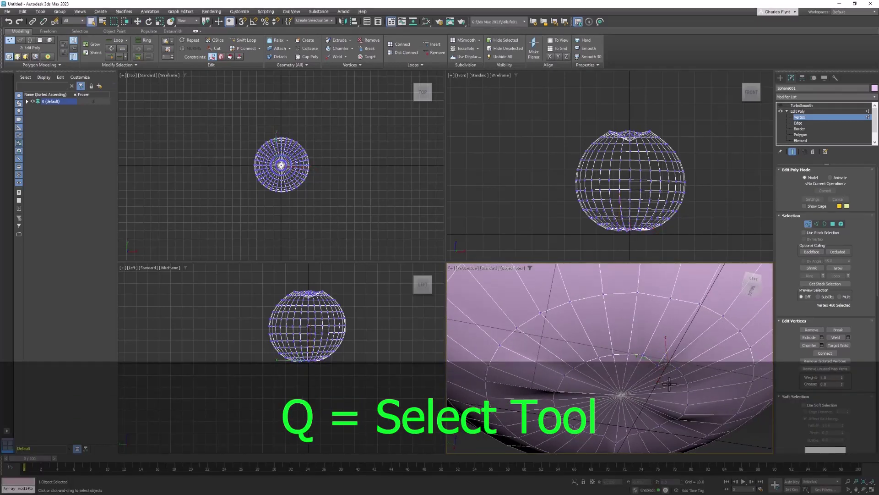
# Select the six inner-ring vertices flanking the other three underside ridges and lower them slightly
pyautogui.keyDown('alt'); pyautogui.moveTo(595, 398); pyautogui.dragTo(640, 400, button='middle'); pyautogui.keyUp('alt')
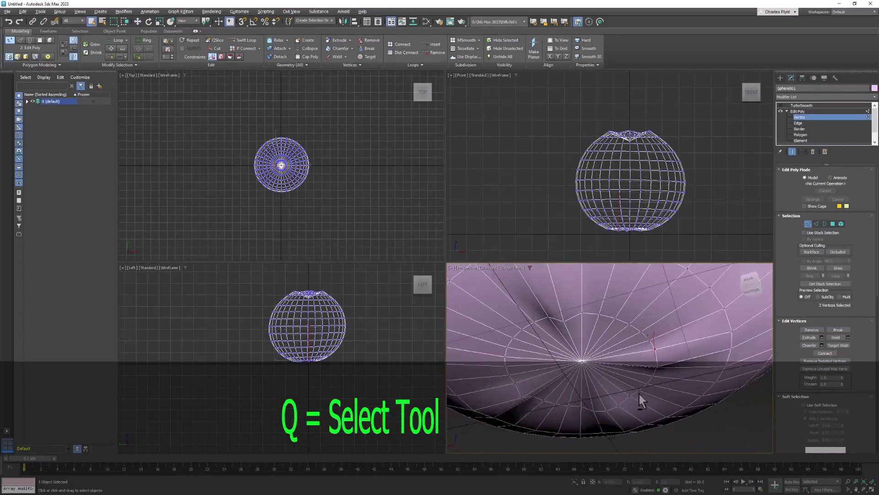
pyautogui.keyDown('ctrl'); pyautogui.click(542, 320); pyautogui.keyUp('ctrl')
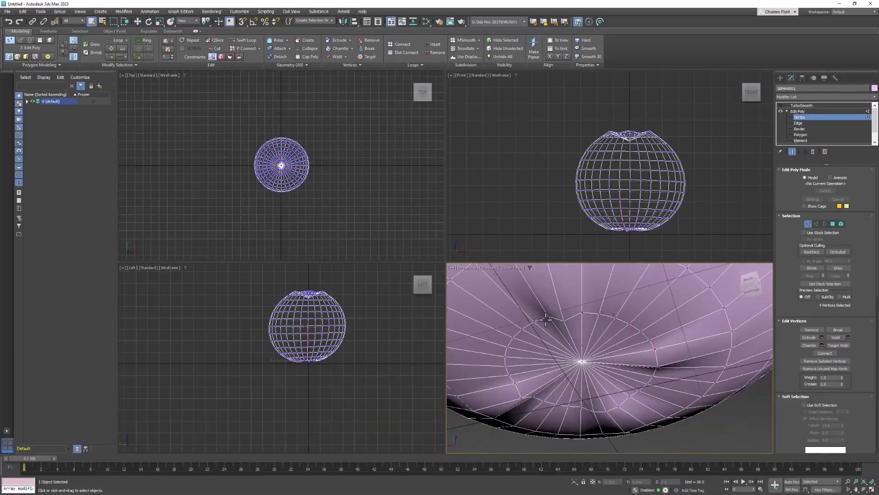
pyautogui.keyDown('alt'); pyautogui.moveTo(542, 320); pyautogui.dragTo(630, 385, button='middle'); pyautogui.keyUp('alt')
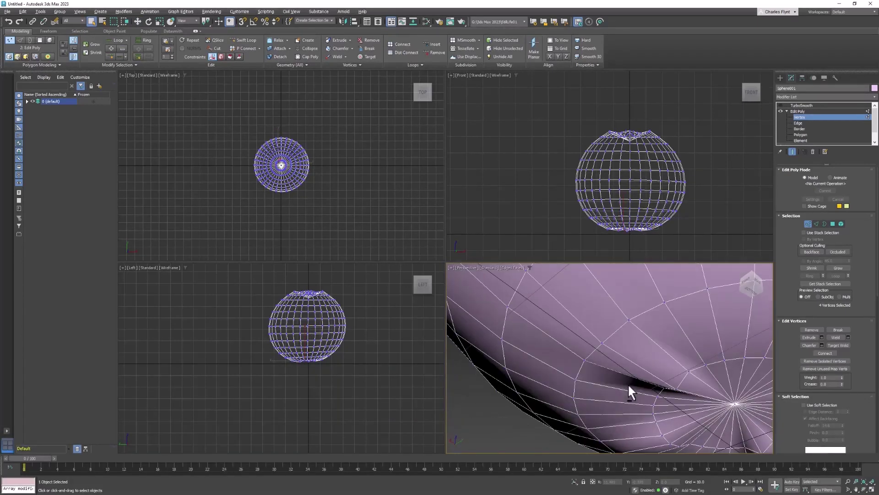
pyautogui.keyDown('alt'); pyautogui.moveTo(700, 396); pyautogui.dragTo(534, 389, button='middle'); pyautogui.keyUp('alt')
pyautogui.press('w')
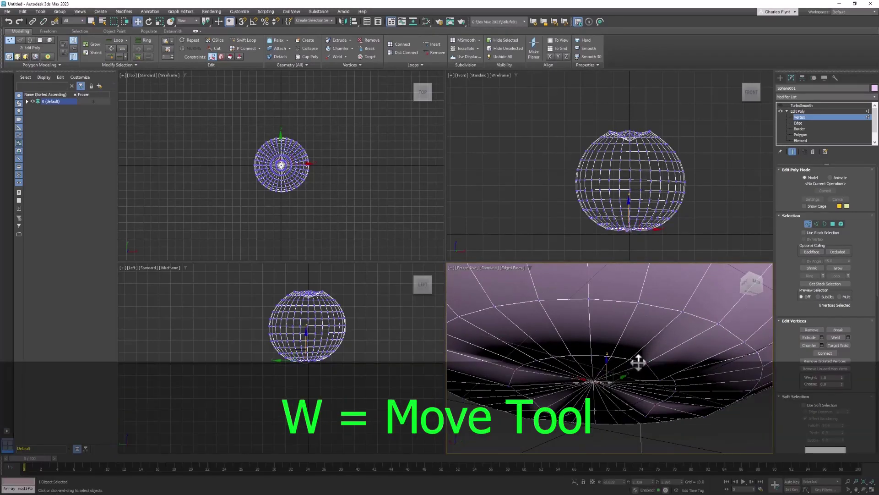
pyautogui.moveTo(606, 364); pyautogui.dragTo(606, 371)
pyautogui.keyDown('alt'); pyautogui.moveTo(618, 367); pyautogui.dragTo(746, 311, button='middle'); pyautogui.keyUp('alt')
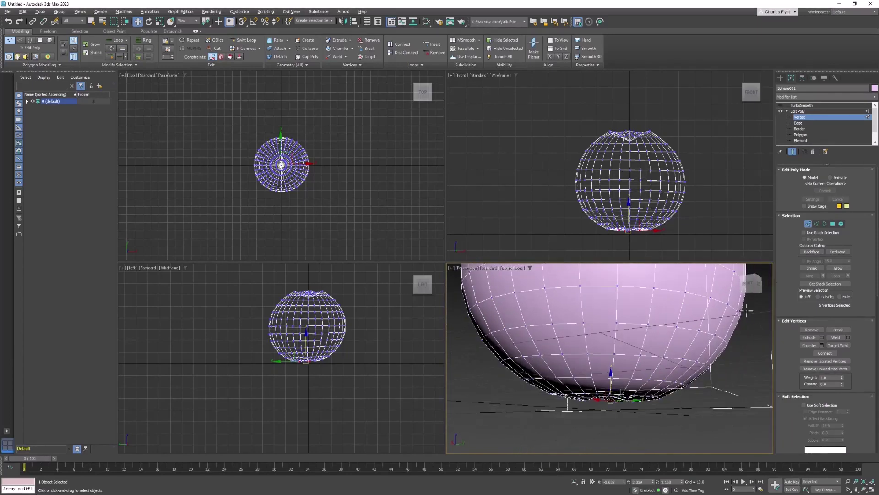
# Turn the TurboSmooth display back on and leave Edit Poly vertex editing to show the whole smoothed orange
pyautogui.click(787, 105)
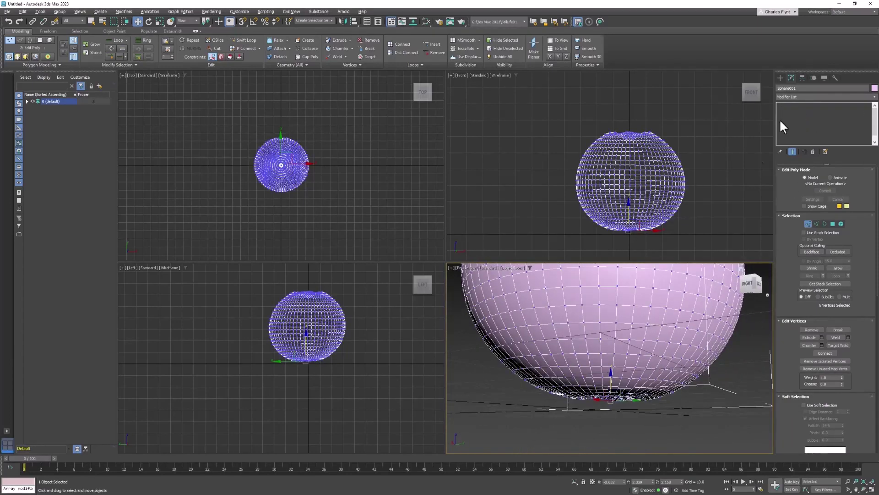
pyautogui.scroll(-4, 562, 380)
pyautogui.keyDown('alt'); pyautogui.moveTo(562, 381); pyautogui.dragTo(568, 437, button='middle'); pyautogui.keyUp('alt')
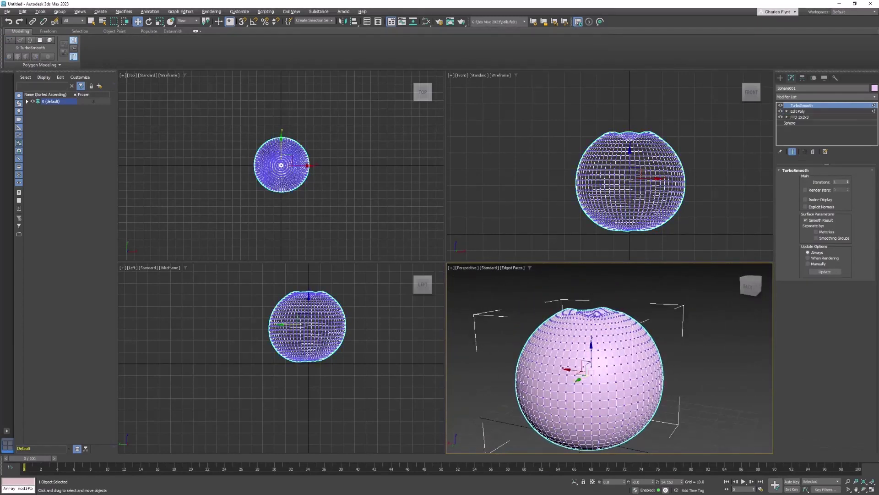
pyautogui.click(788, 112)
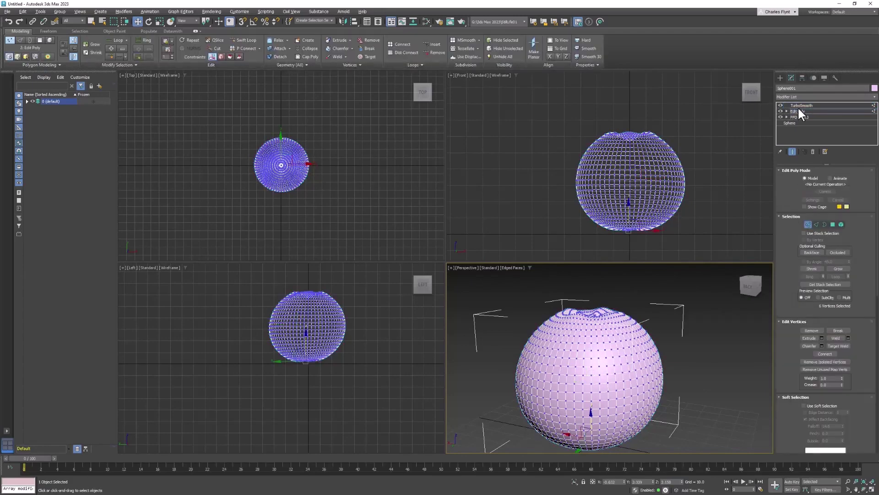
pyautogui.moveTo(647, 317); pyautogui.dragTo(596, 328, button='middle')
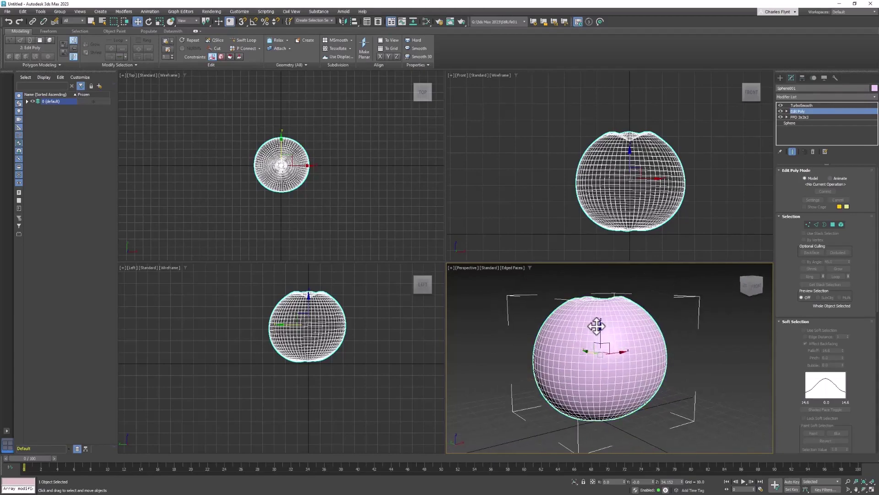